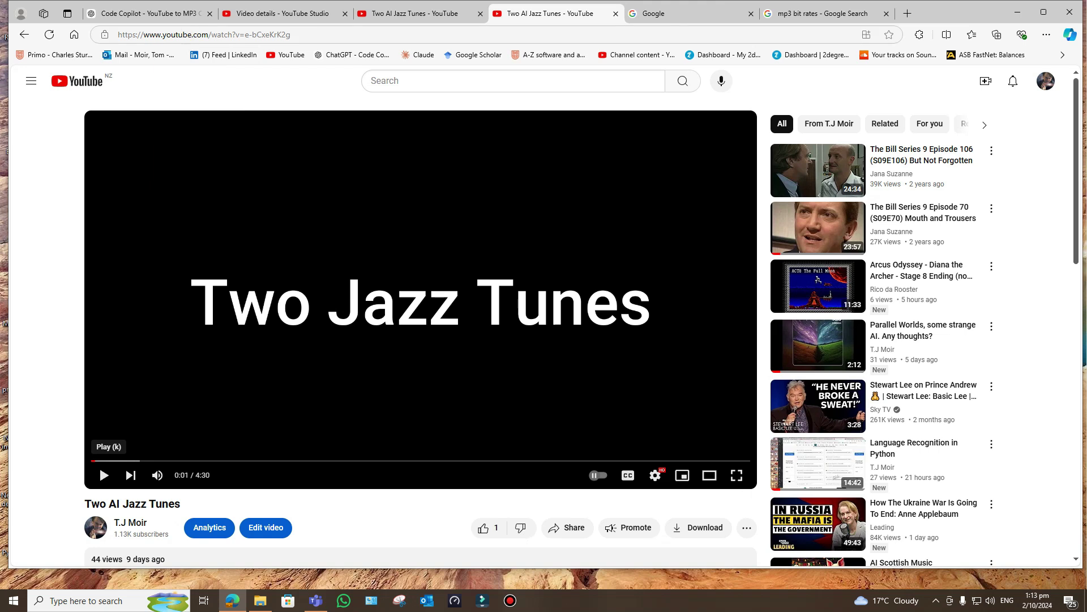
Step: Change the video address from youtube.com to yout.com to load its MP3 conversion page
{"action": "left_click", "coordinate": [193, 35]}
{"action": "left_click", "coordinate": [193, 34]}
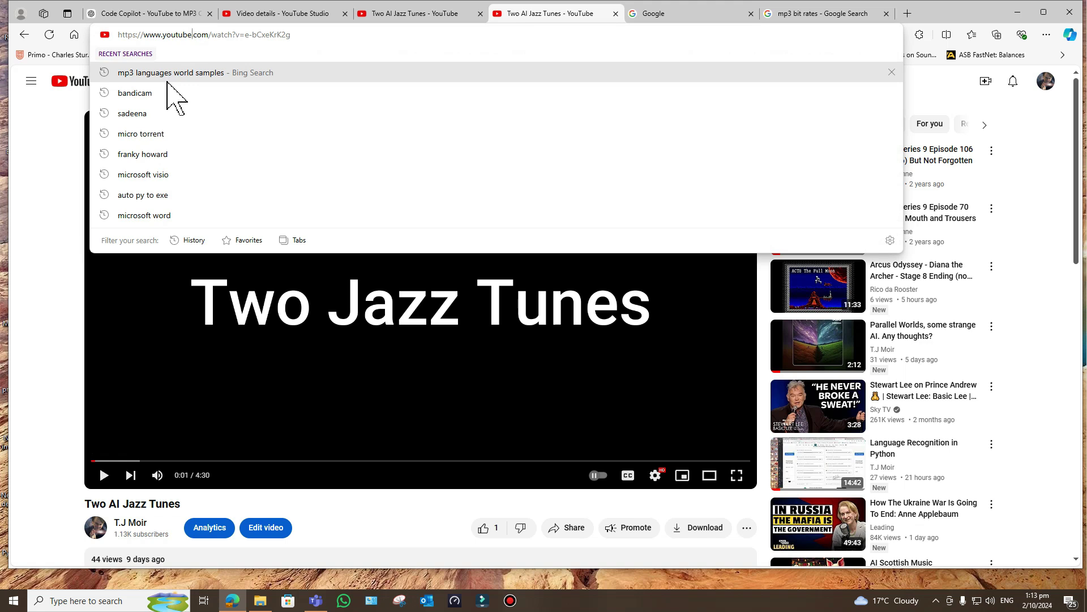
{"action": "key", "text": "BackSpace"}
{"action": "key", "text": "BackSpace"}
{"action": "key", "text": "BackSpace"}
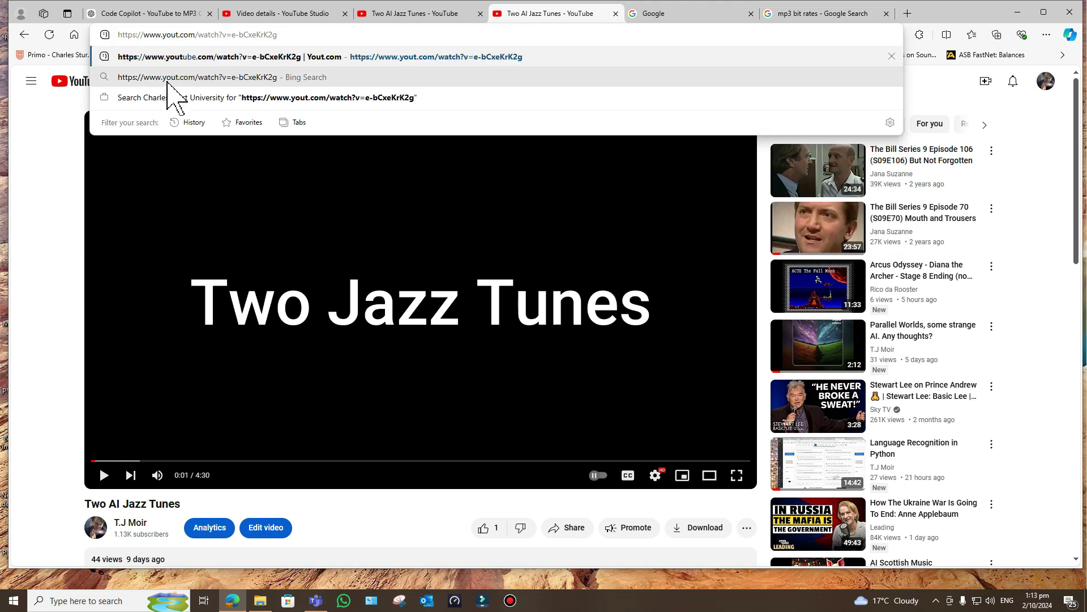
{"action": "key", "text": "Return"}
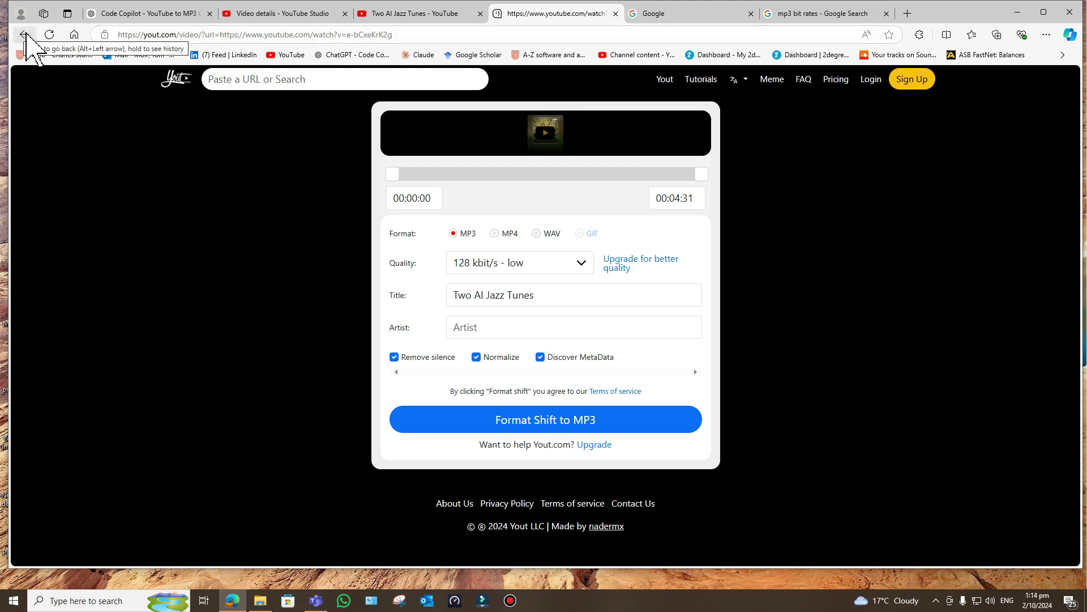
Step: Go back to the Two AI Jazz Tunes video, play it and pause at 0:14
{"action": "left_click", "coordinate": [26, 34]}
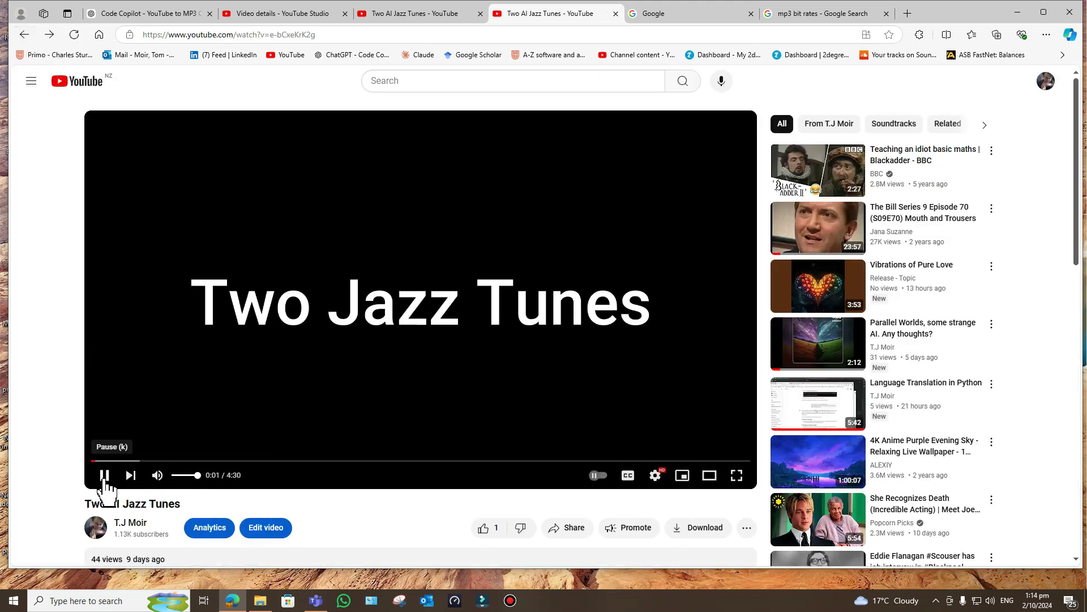
{"action": "left_click", "coordinate": [105, 479]}
{"action": "left_click", "coordinate": [105, 478]}
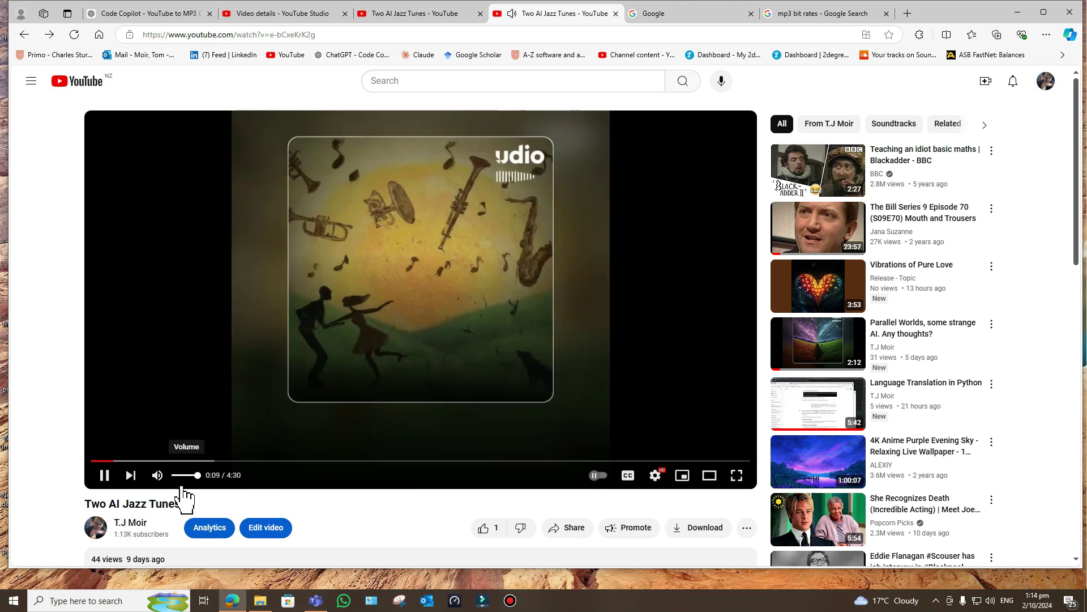
{"action": "left_click", "coordinate": [107, 480]}
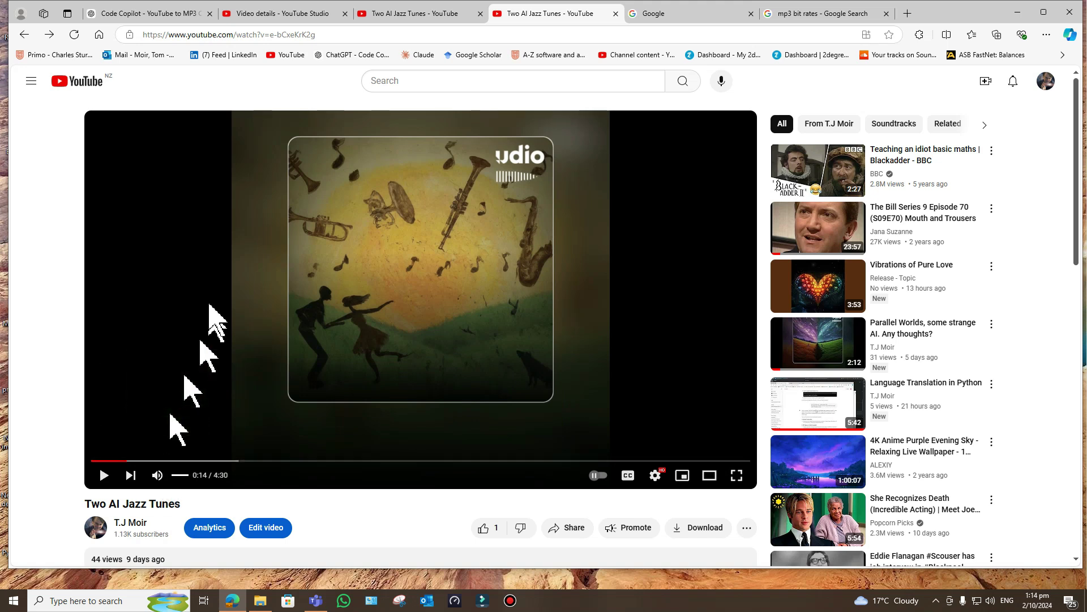
Step: Switch to the Code Copilot chat and scroll up to the first request for GUI code
{"action": "left_click", "coordinate": [158, 13]}
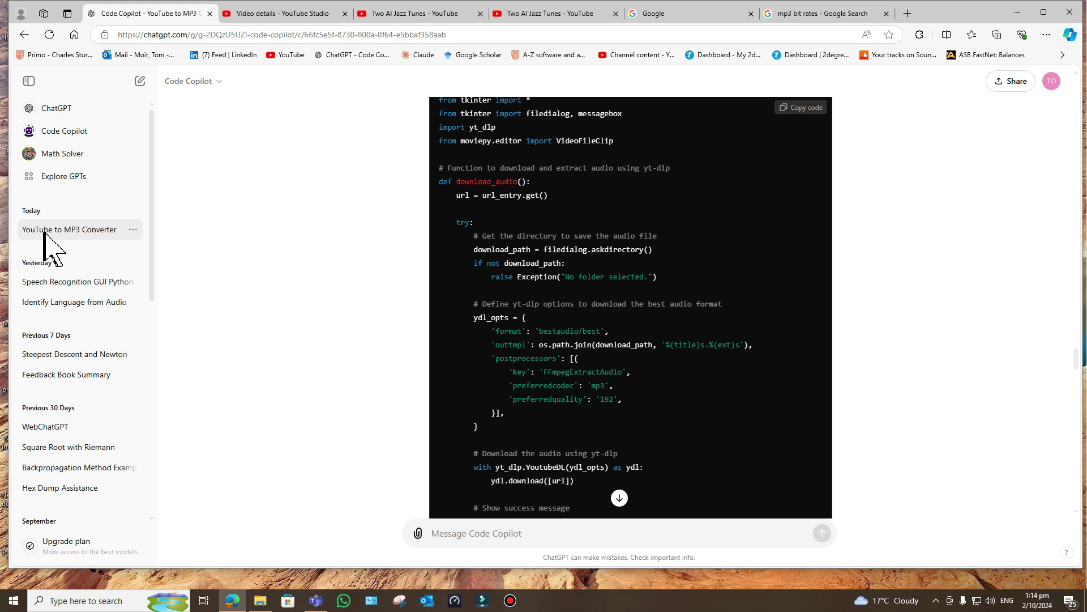
{"action": "scroll", "coordinate": [277, 388], "scroll_direction": "up", "scroll_amount": 10}
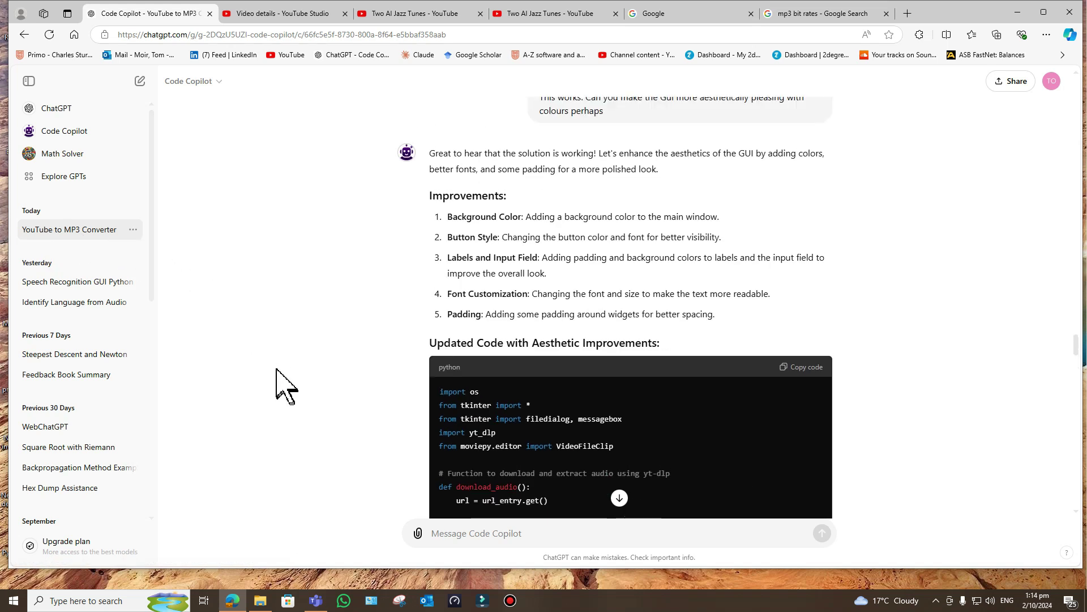
{"action": "scroll", "coordinate": [510, 351], "scroll_direction": "up", "scroll_amount": 5}
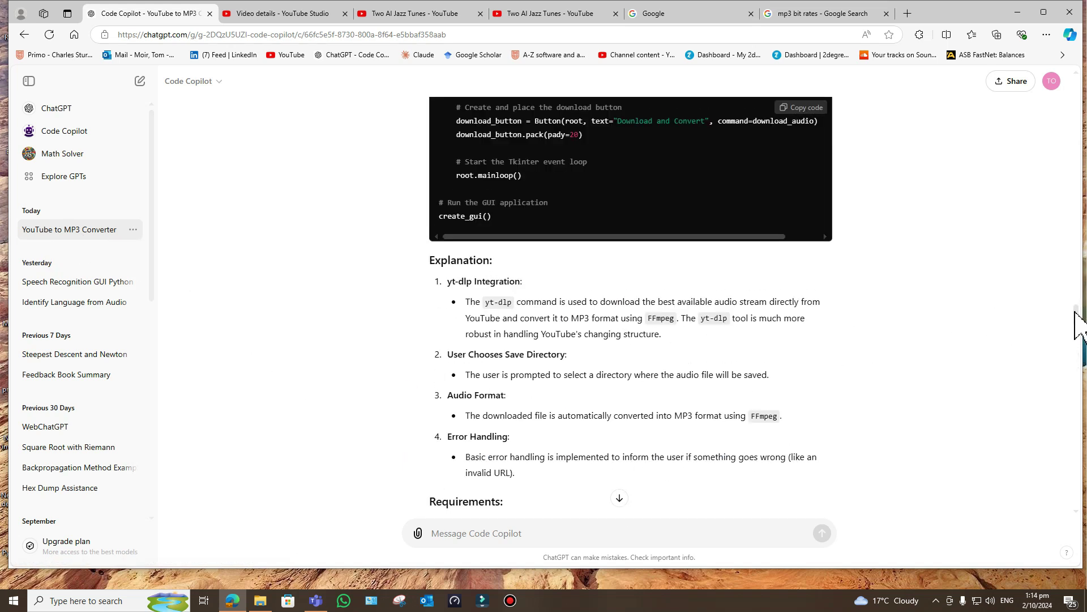
{"action": "scroll", "coordinate": [1076, 226], "scroll_direction": "up", "scroll_amount": 5}
{"action": "scroll", "coordinate": [1074, 153], "scroll_direction": "up", "scroll_amount": 10}
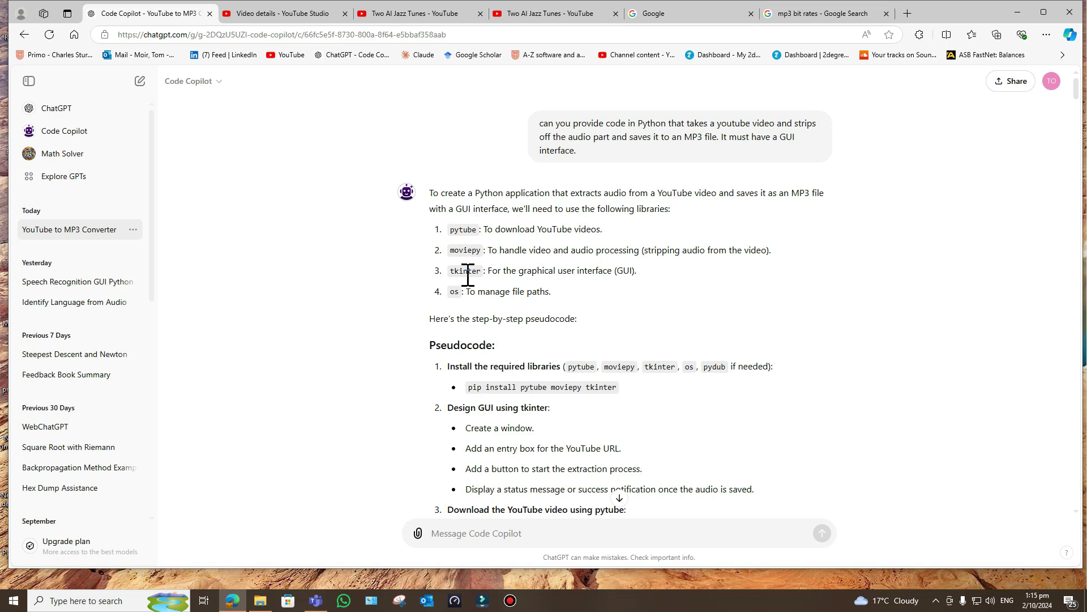
{"action": "scroll", "coordinate": [651, 425], "scroll_direction": "down", "scroll_amount": 1}
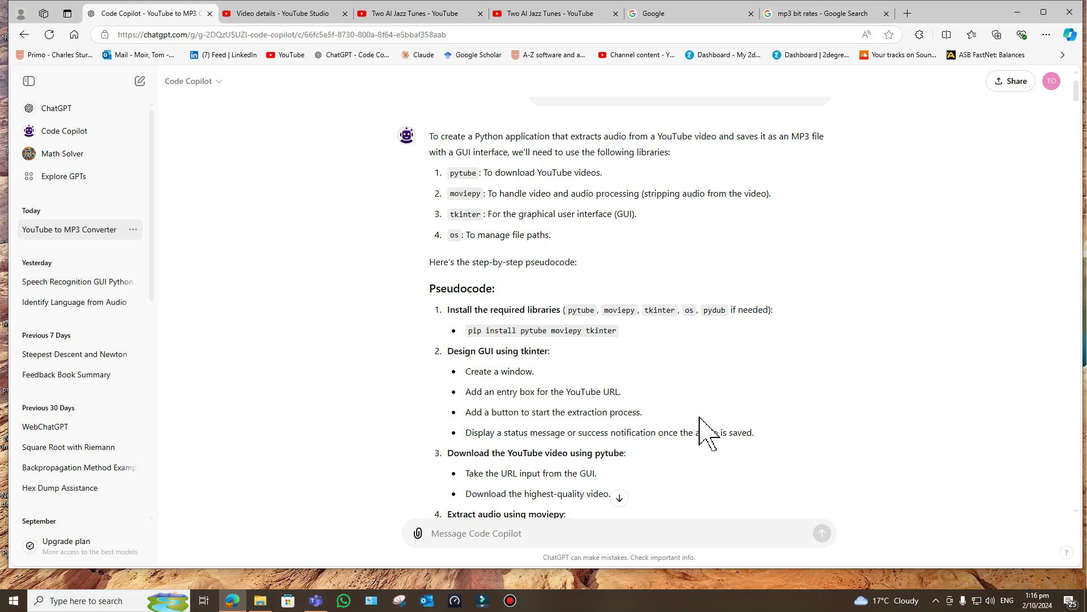
{"action": "scroll", "coordinate": [710, 383], "scroll_direction": "down", "scroll_amount": 6}
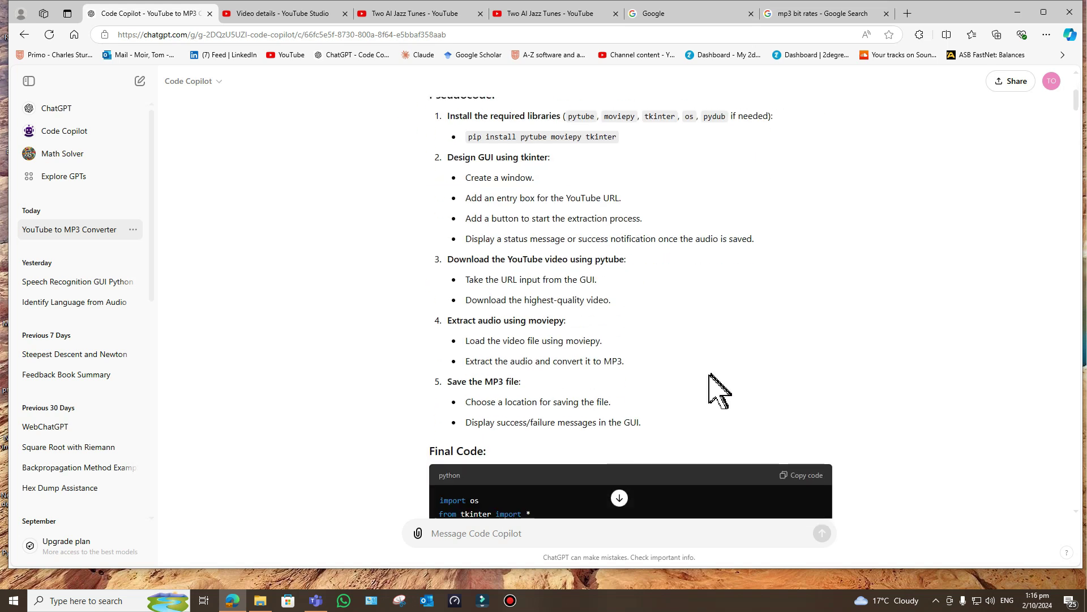
{"action": "scroll", "coordinate": [737, 391], "scroll_direction": "down", "scroll_amount": 2}
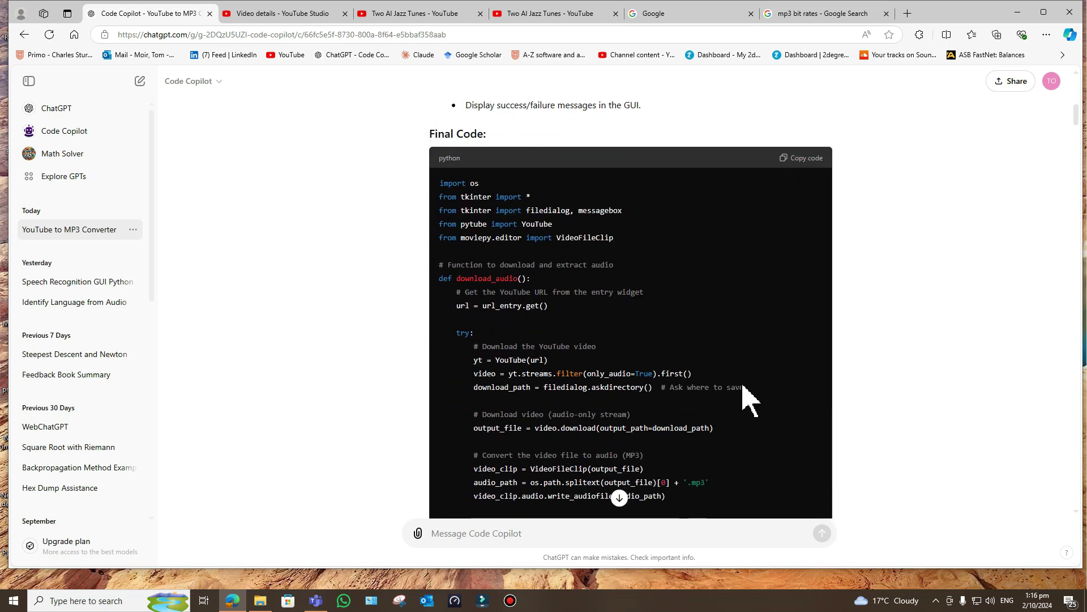
{"action": "scroll", "coordinate": [745, 391], "scroll_direction": "down", "scroll_amount": 2}
{"action": "scroll", "coordinate": [753, 396], "scroll_direction": "down", "scroll_amount": 2}
{"action": "scroll", "coordinate": [756, 395], "scroll_direction": "down", "scroll_amount": 2}
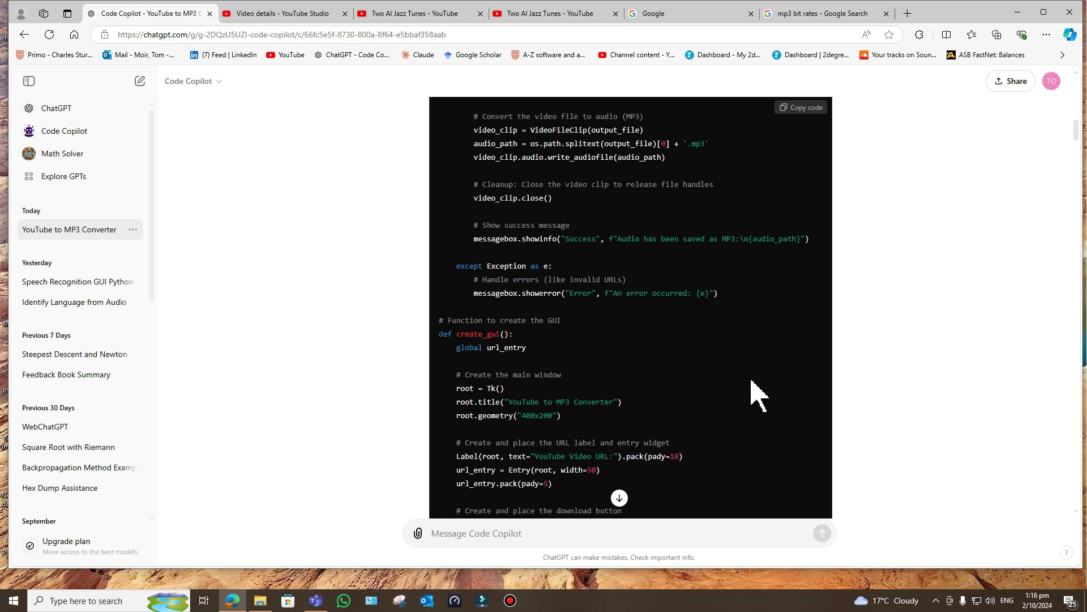
{"action": "scroll", "coordinate": [756, 395], "scroll_direction": "down", "scroll_amount": 8}
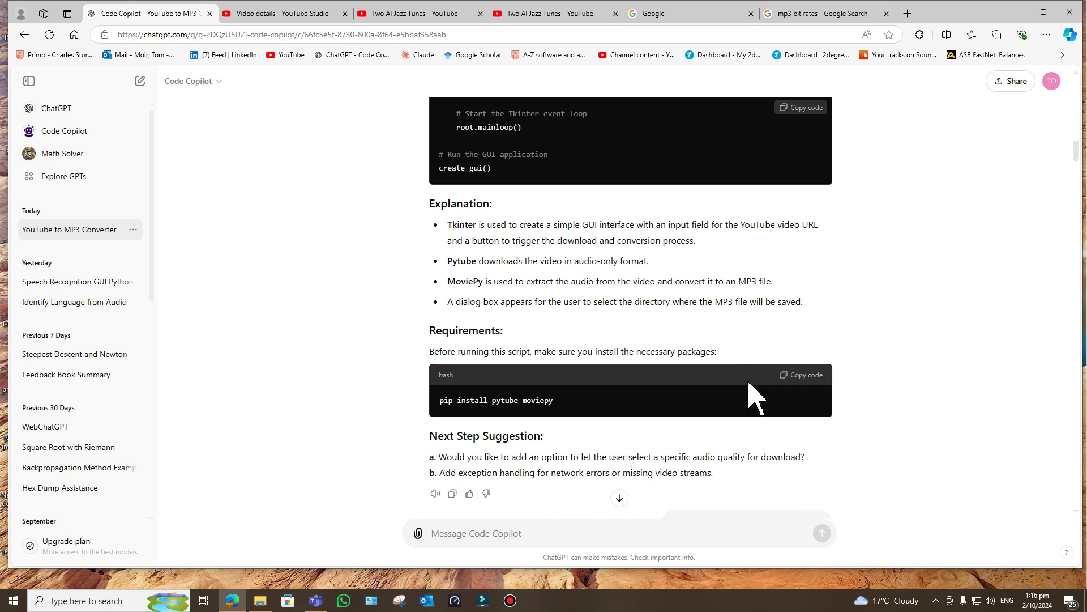
{"action": "scroll", "coordinate": [754, 391], "scroll_direction": "down", "scroll_amount": 2}
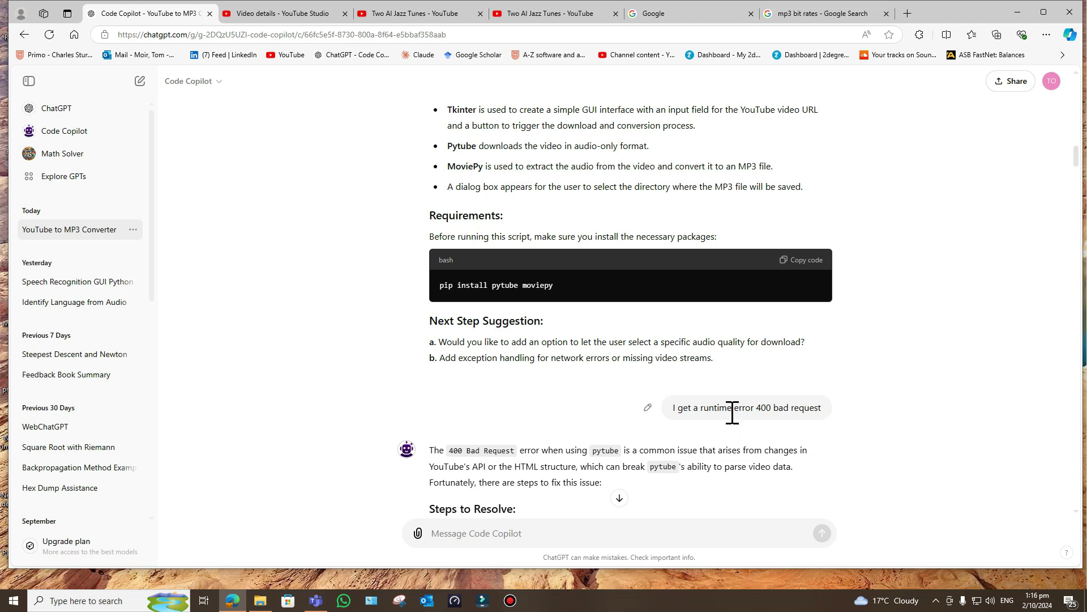
{"action": "left_click_drag", "start_coordinate": [701, 408], "coordinate": [852, 405]}
{"action": "scroll", "coordinate": [848, 408], "scroll_direction": "down", "scroll_amount": 3}
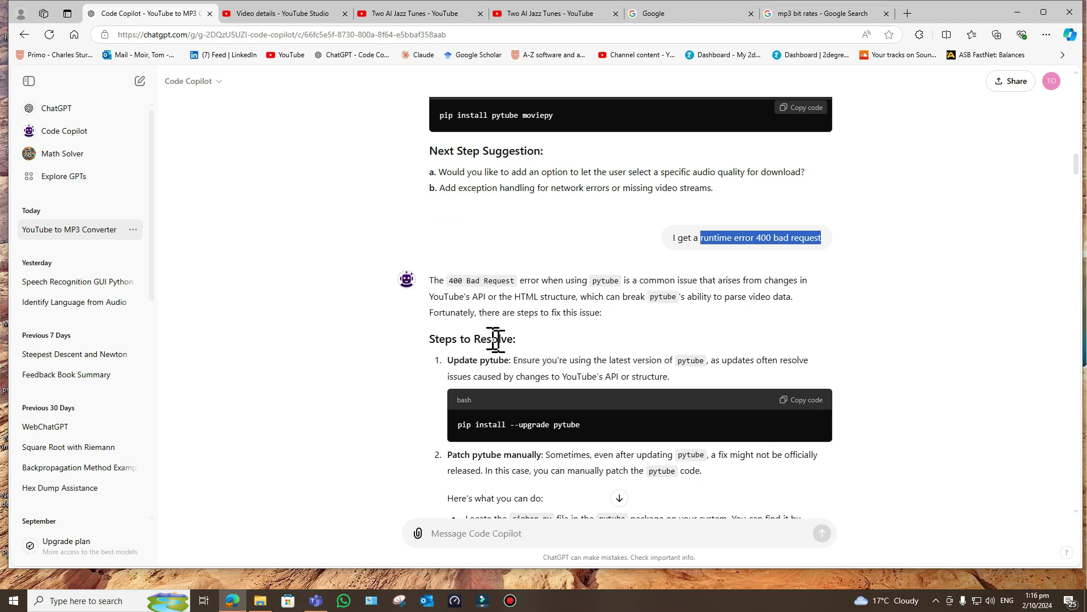
{"action": "left_click", "coordinate": [394, 358]}
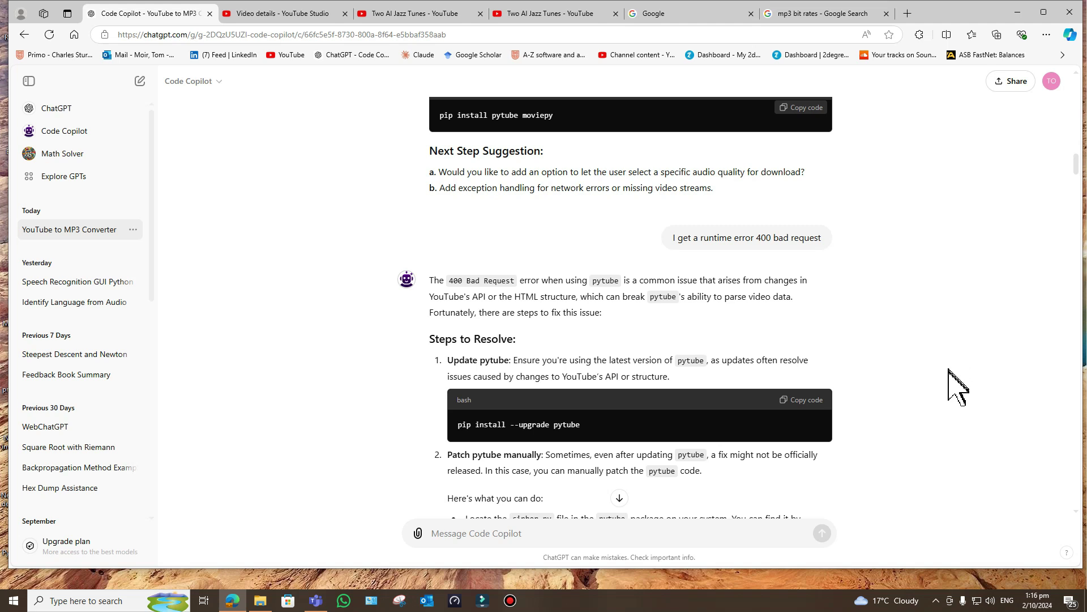
{"action": "scroll", "coordinate": [954, 384], "scroll_direction": "down", "scroll_amount": 5}
{"action": "scroll", "coordinate": [949, 396], "scroll_direction": "down", "scroll_amount": 4}
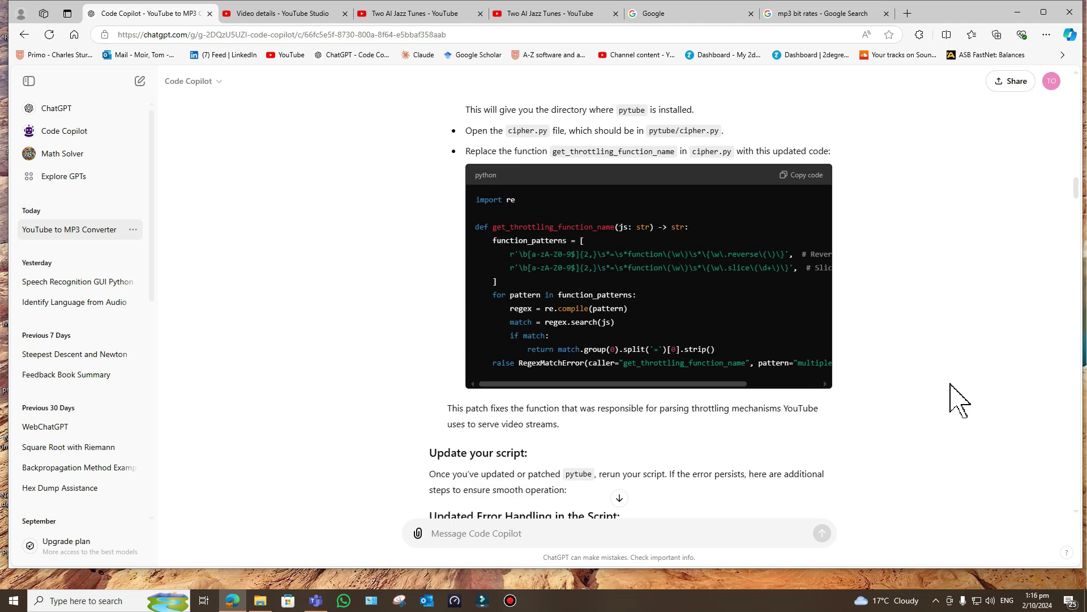
{"action": "scroll", "coordinate": [957, 397], "scroll_direction": "up", "scroll_amount": 3}
{"action": "scroll", "coordinate": [920, 385], "scroll_direction": "up", "scroll_amount": 3}
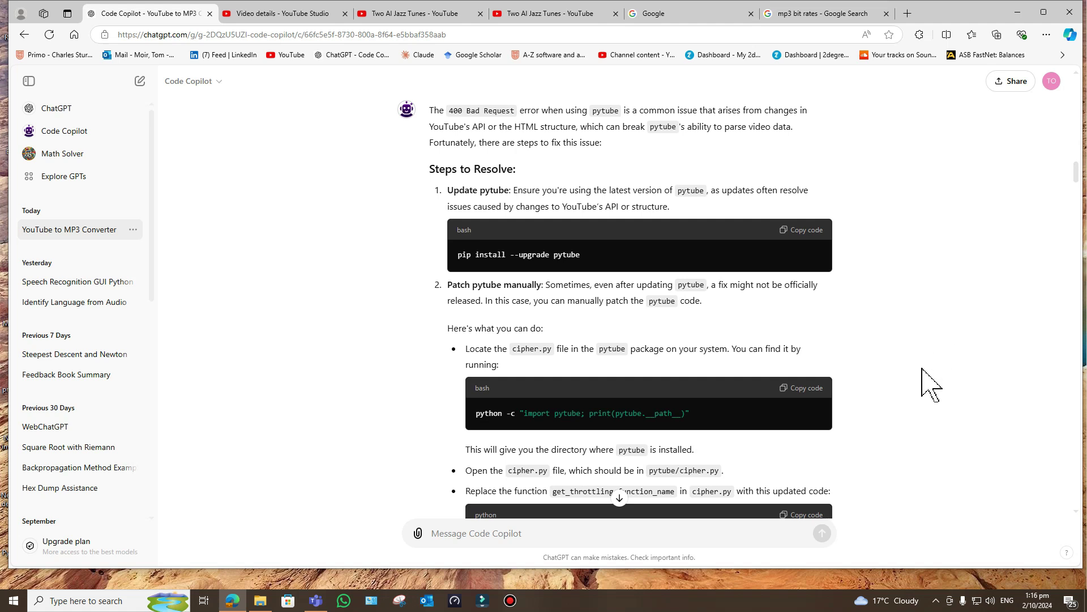
{"action": "scroll", "coordinate": [921, 386], "scroll_direction": "down", "scroll_amount": 1}
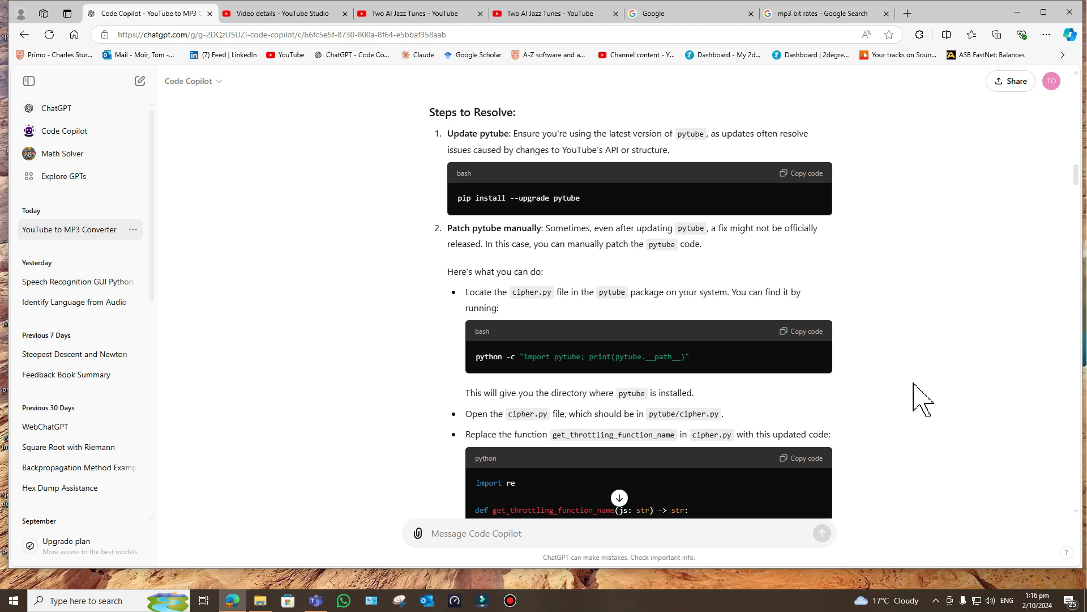
{"action": "scroll", "coordinate": [919, 399], "scroll_direction": "down", "scroll_amount": 2}
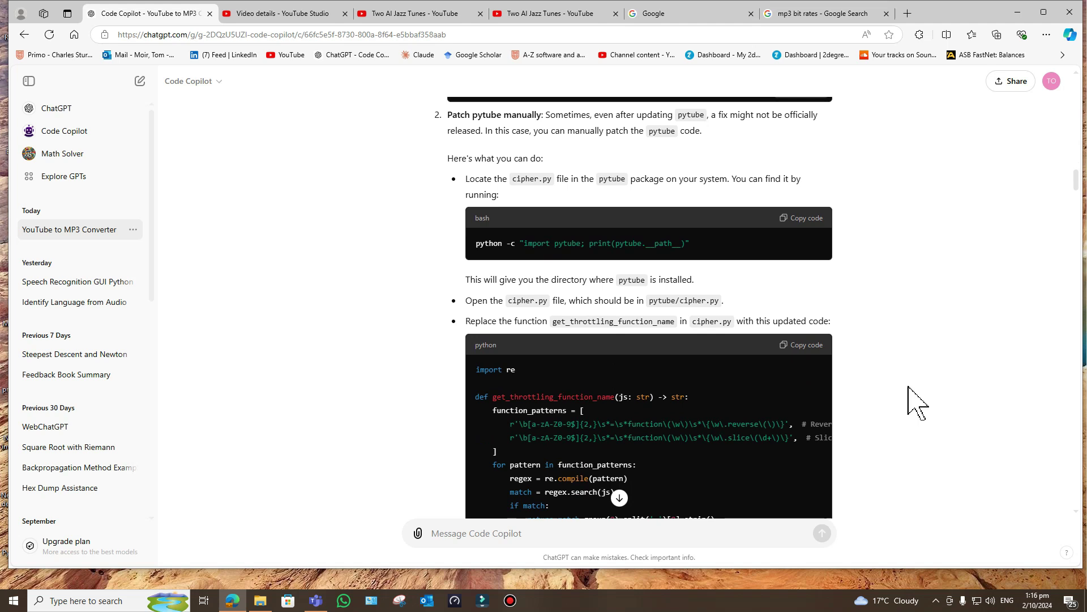
{"action": "scroll", "coordinate": [918, 402], "scroll_direction": "down", "scroll_amount": 1}
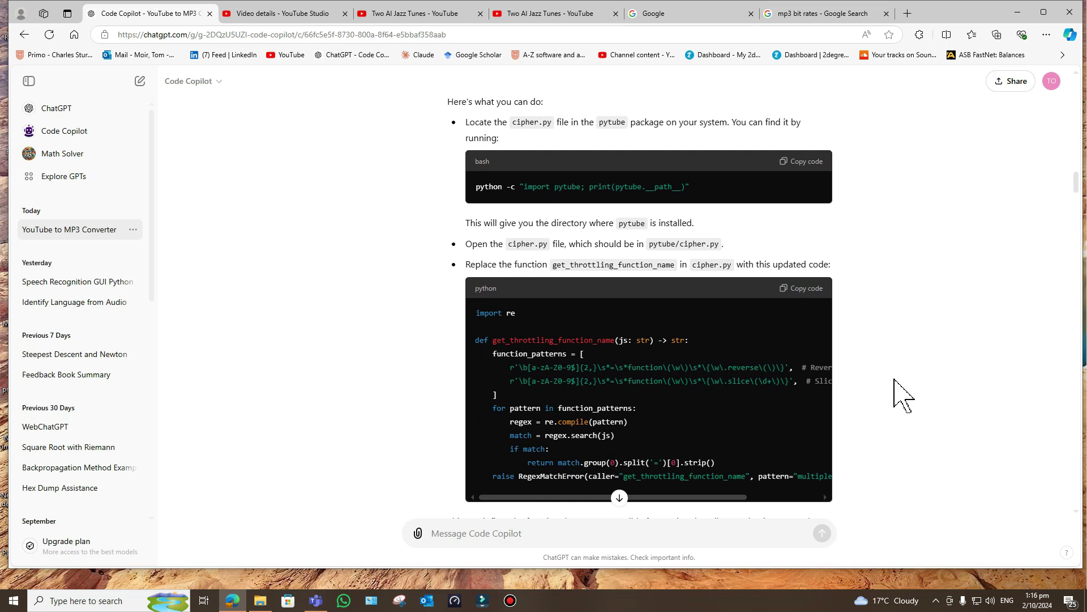
{"action": "scroll", "coordinate": [790, 374], "scroll_direction": "down", "scroll_amount": 1}
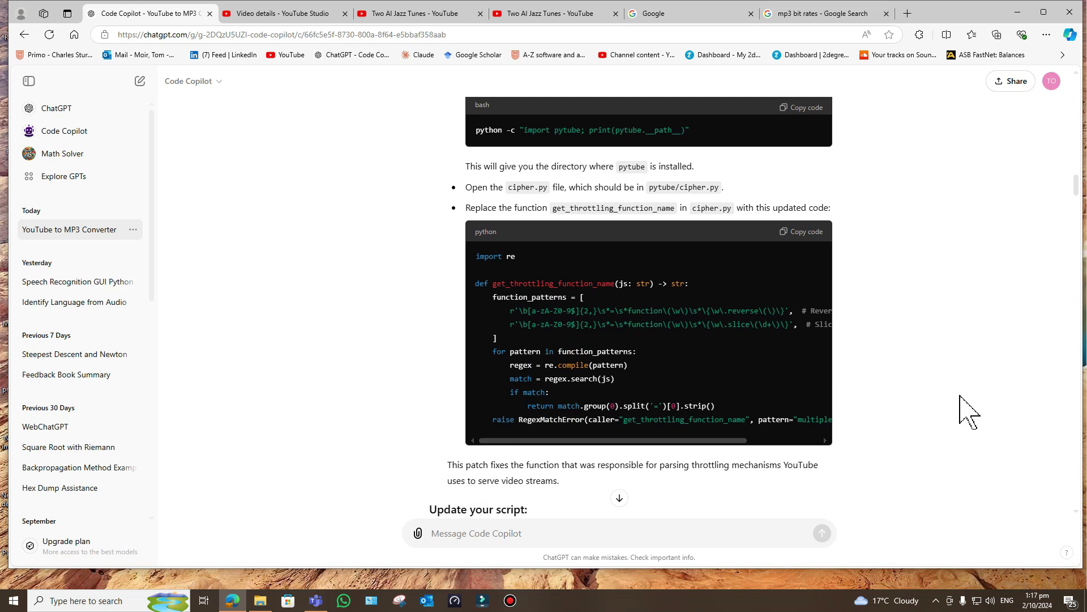
{"action": "scroll", "coordinate": [875, 428], "scroll_direction": "down", "scroll_amount": 2}
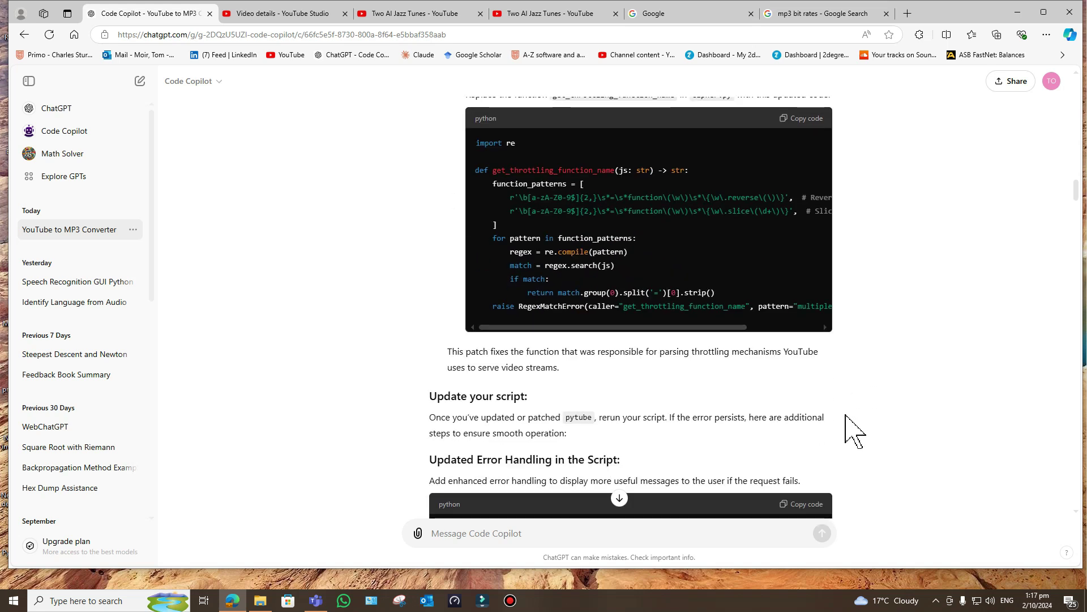
{"action": "scroll", "coordinate": [845, 416], "scroll_direction": "down", "scroll_amount": 5}
{"action": "scroll", "coordinate": [840, 418], "scroll_direction": "down", "scroll_amount": 1}
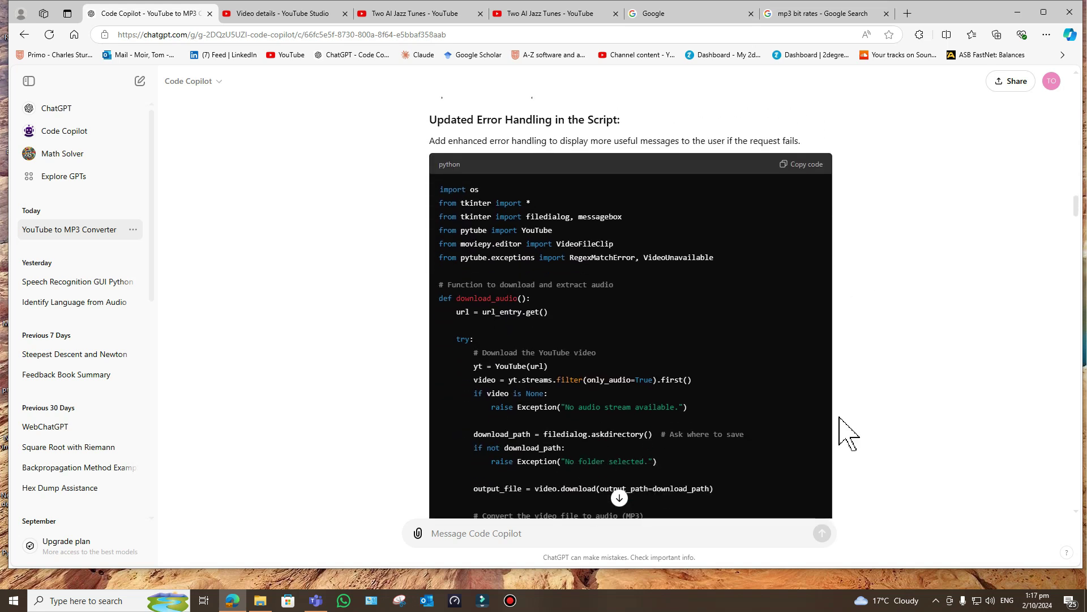
{"action": "scroll", "coordinate": [848, 433], "scroll_direction": "down", "scroll_amount": 12}
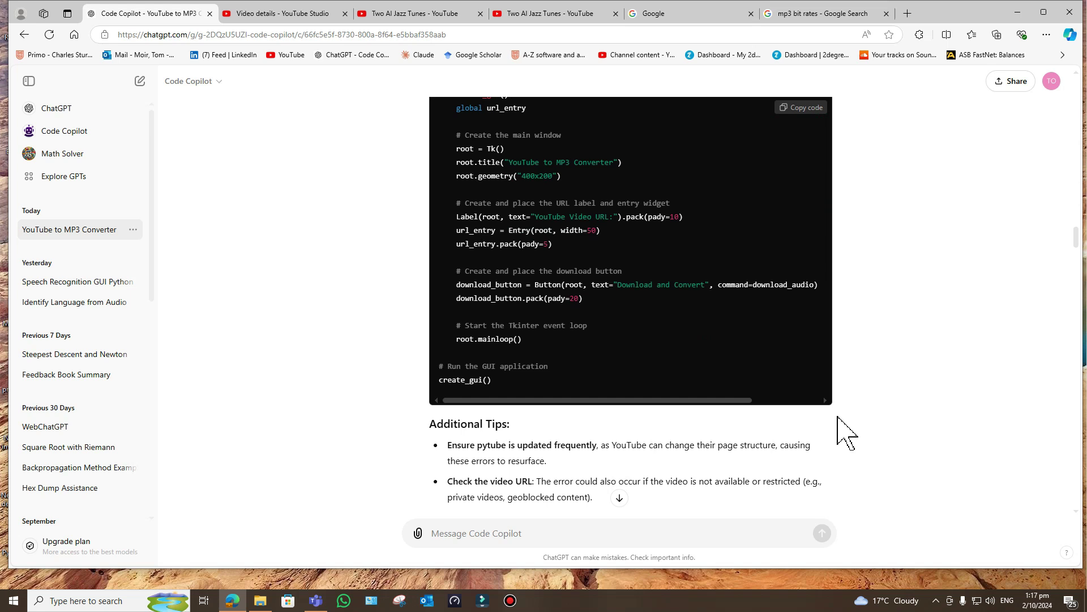
{"action": "scroll", "coordinate": [838, 419], "scroll_direction": "up", "scroll_amount": 14}
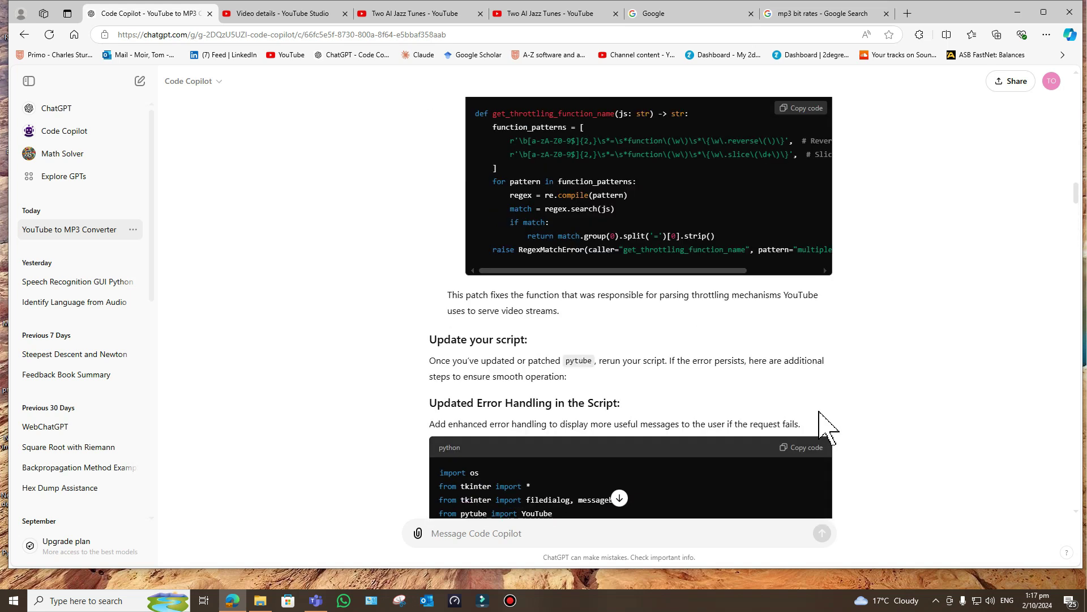
{"action": "scroll", "coordinate": [827, 428], "scroll_direction": "down", "scroll_amount": 10}
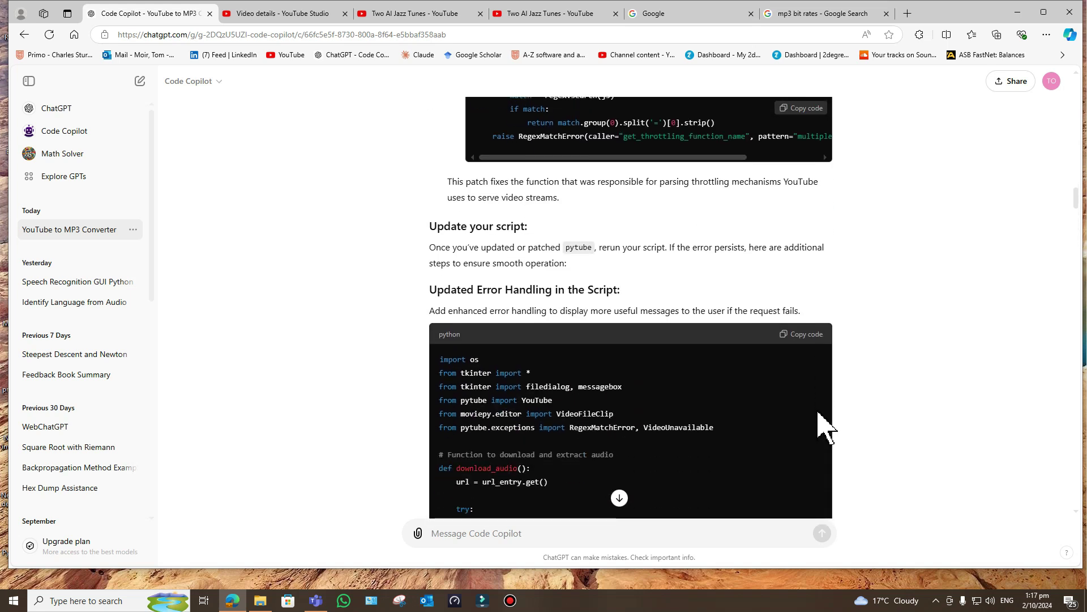
{"action": "scroll", "coordinate": [828, 428], "scroll_direction": "down", "scroll_amount": 16}
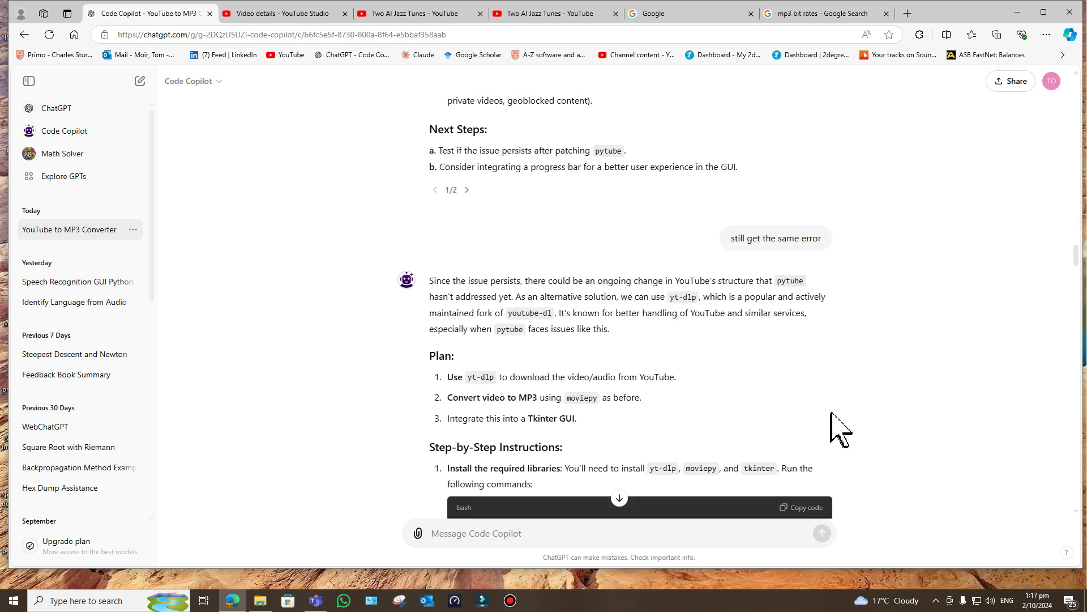
{"action": "scroll", "coordinate": [832, 430], "scroll_direction": "up", "scroll_amount": 2}
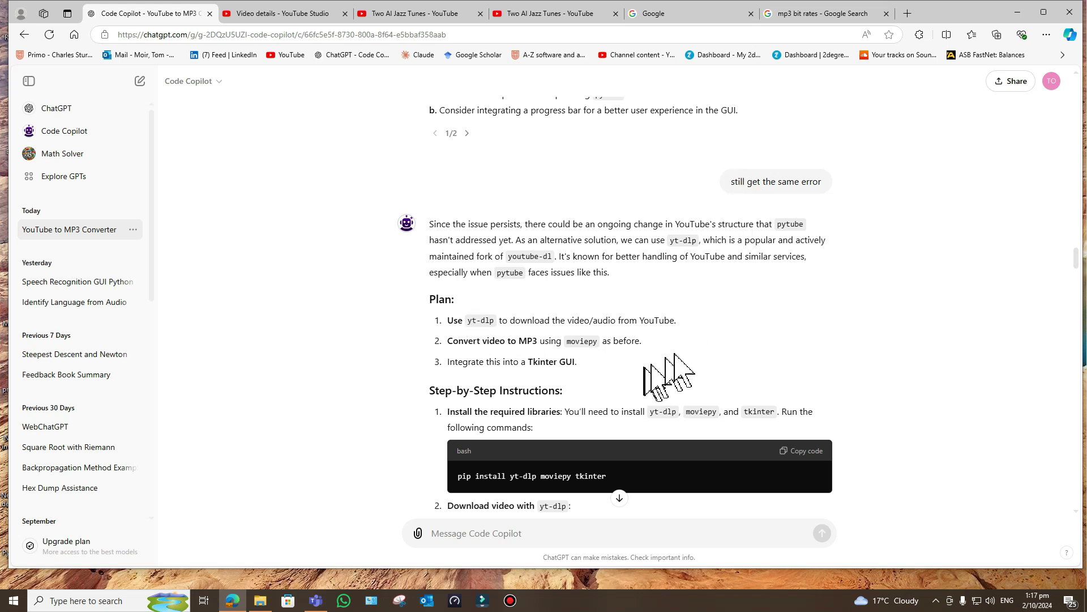
{"action": "scroll", "coordinate": [725, 327], "scroll_direction": "down", "scroll_amount": 1}
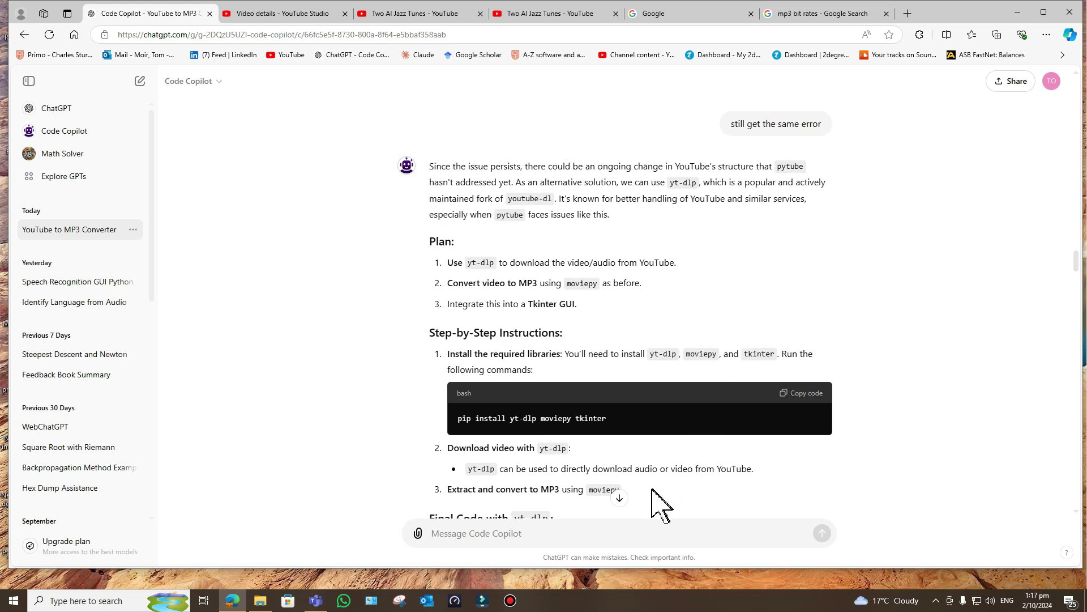
{"action": "scroll", "coordinate": [657, 498], "scroll_direction": "down", "scroll_amount": 1}
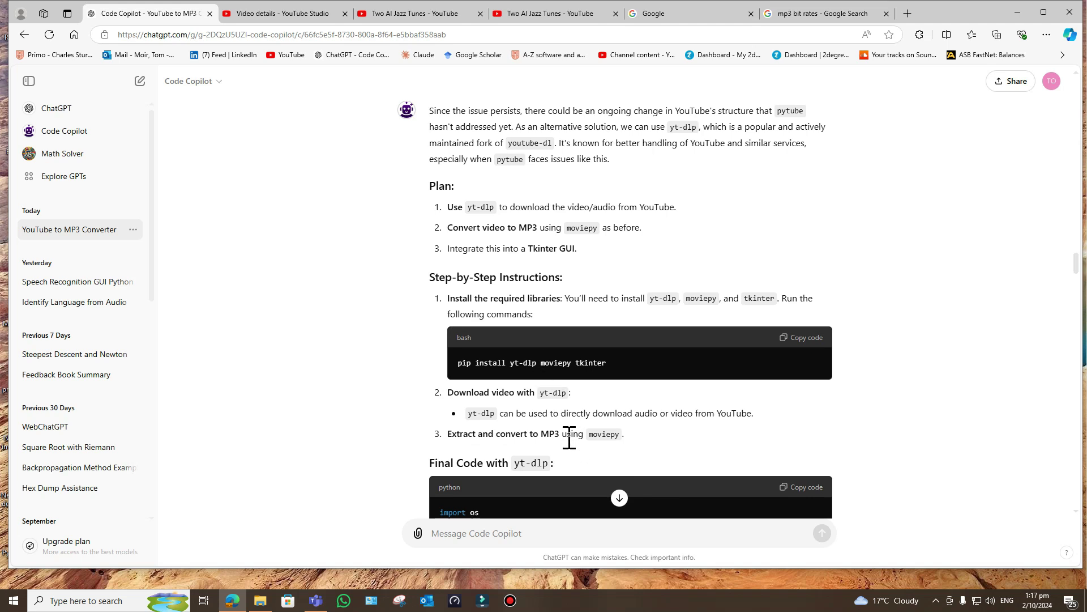
{"action": "scroll", "coordinate": [569, 438], "scroll_direction": "down", "scroll_amount": 2}
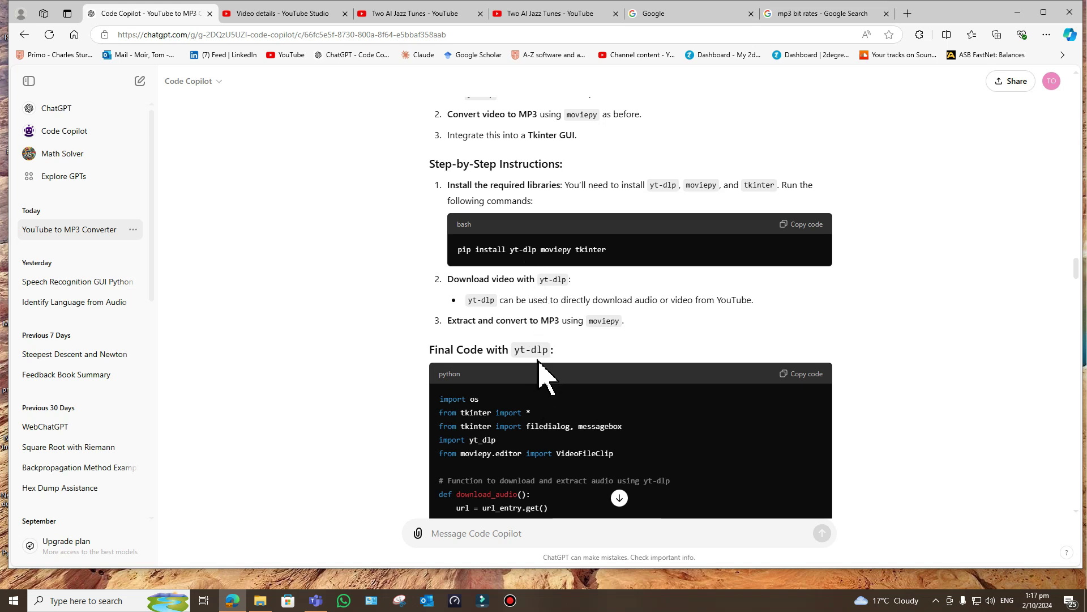
{"action": "scroll", "coordinate": [546, 376], "scroll_direction": "down", "scroll_amount": 5}
{"action": "scroll", "coordinate": [561, 386], "scroll_direction": "down", "scroll_amount": 2}
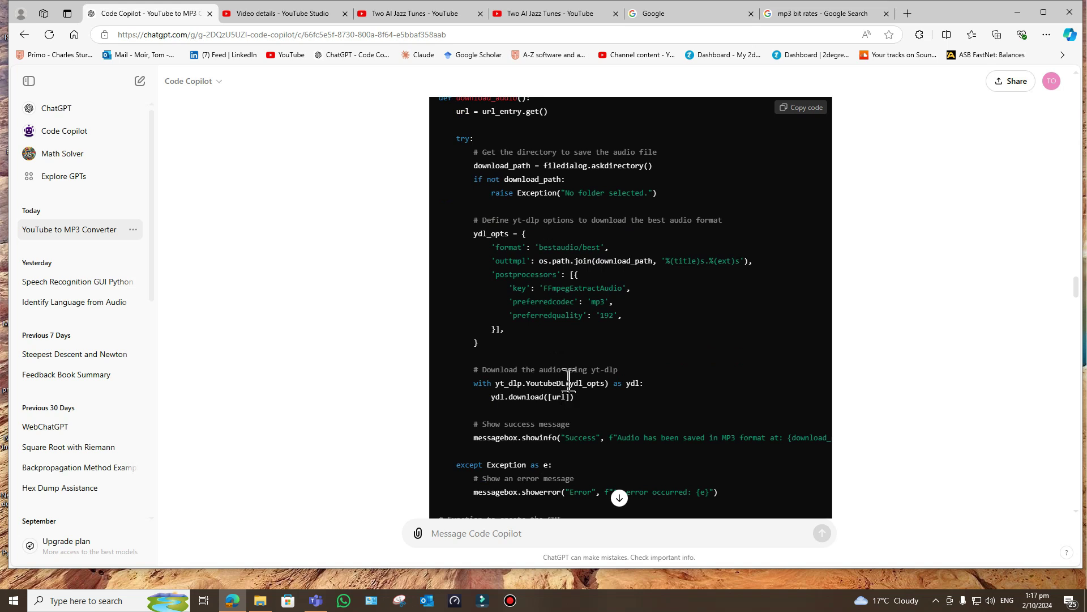
{"action": "scroll", "coordinate": [569, 382], "scroll_direction": "down", "scroll_amount": 8}
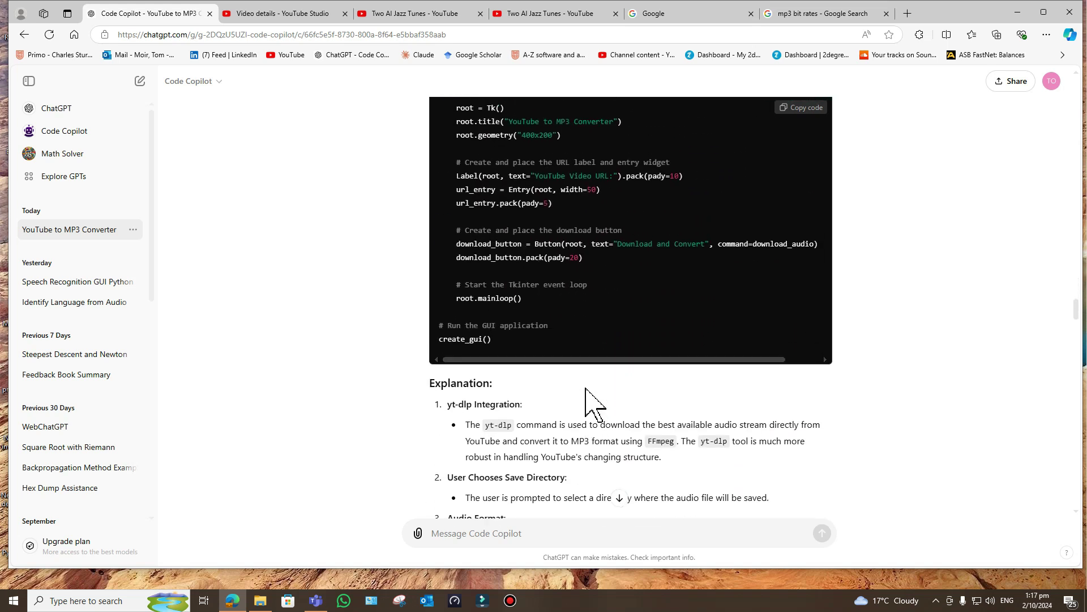
{"action": "scroll", "coordinate": [590, 390], "scroll_direction": "up", "scroll_amount": 8}
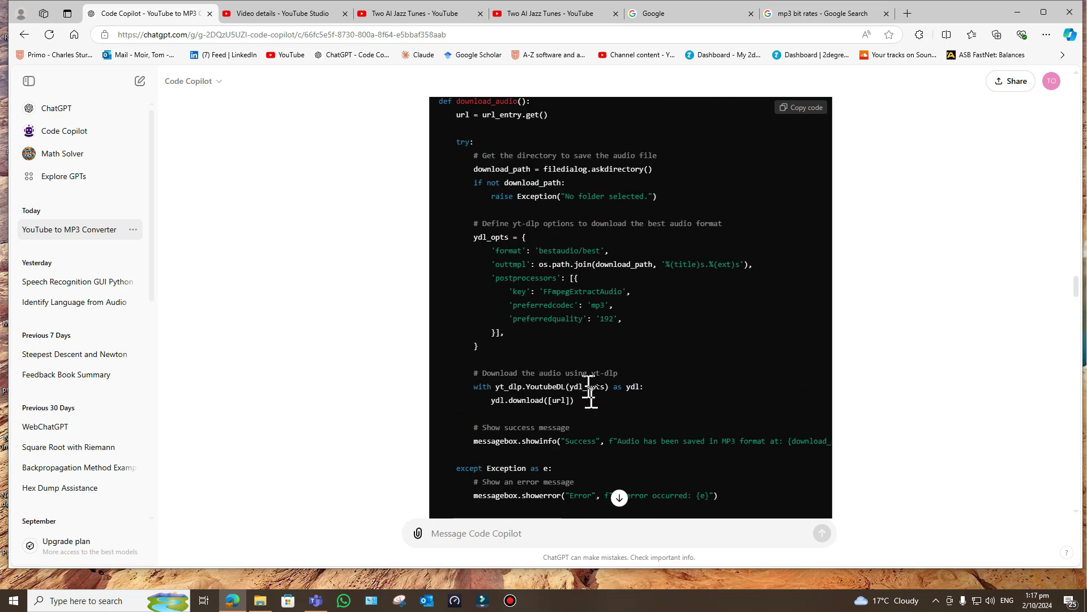
{"action": "scroll", "coordinate": [589, 391], "scroll_direction": "up", "scroll_amount": 2}
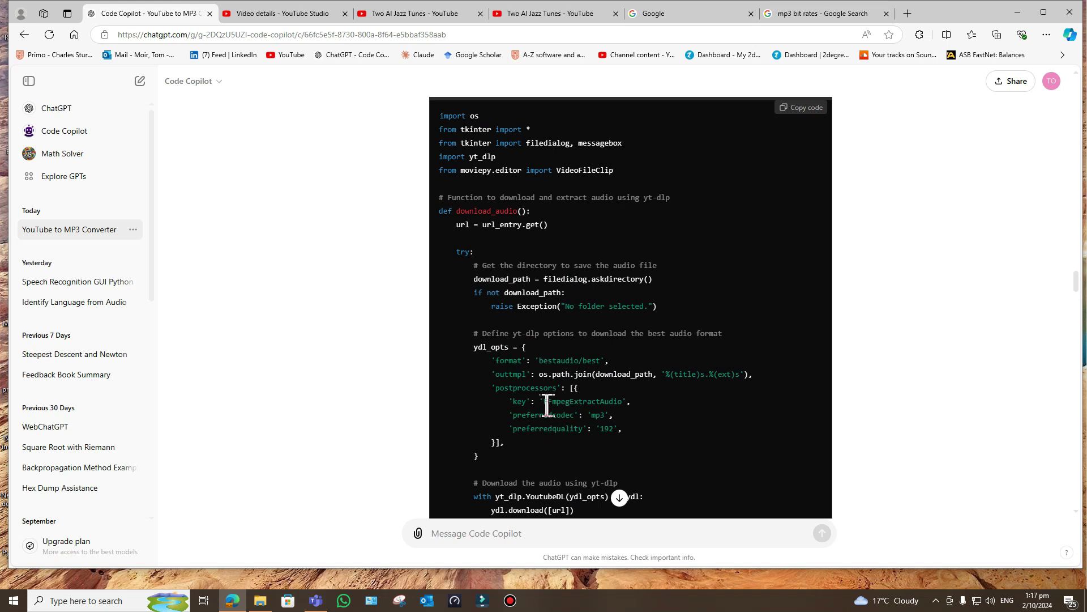
{"action": "left_click_drag", "start_coordinate": [544, 403], "coordinate": [574, 406]}
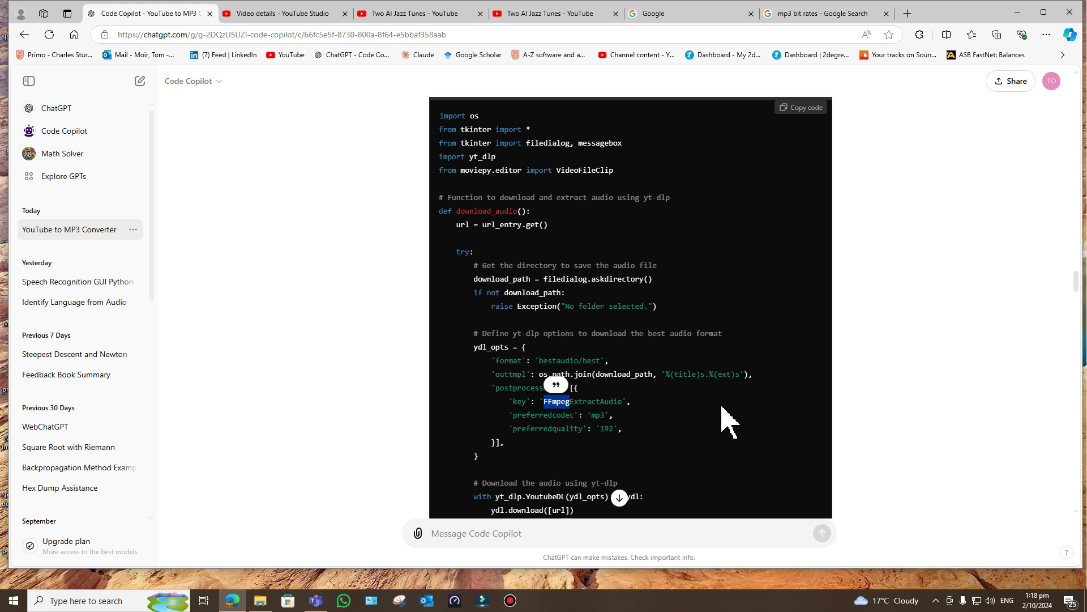
{"action": "left_click", "coordinate": [705, 432]}
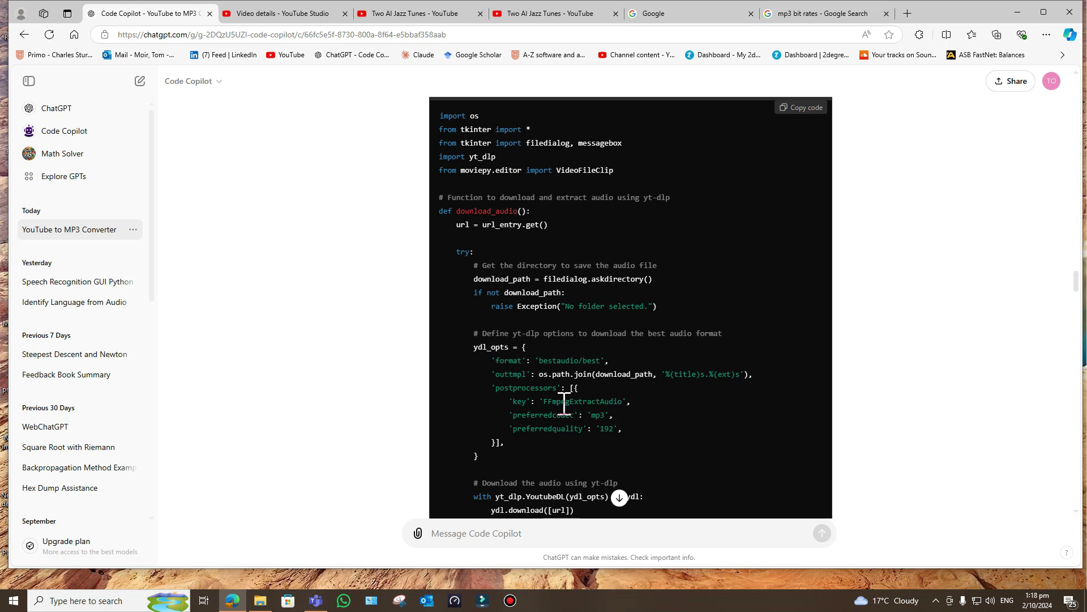
{"action": "scroll", "coordinate": [564, 404], "scroll_direction": "down", "scroll_amount": 2}
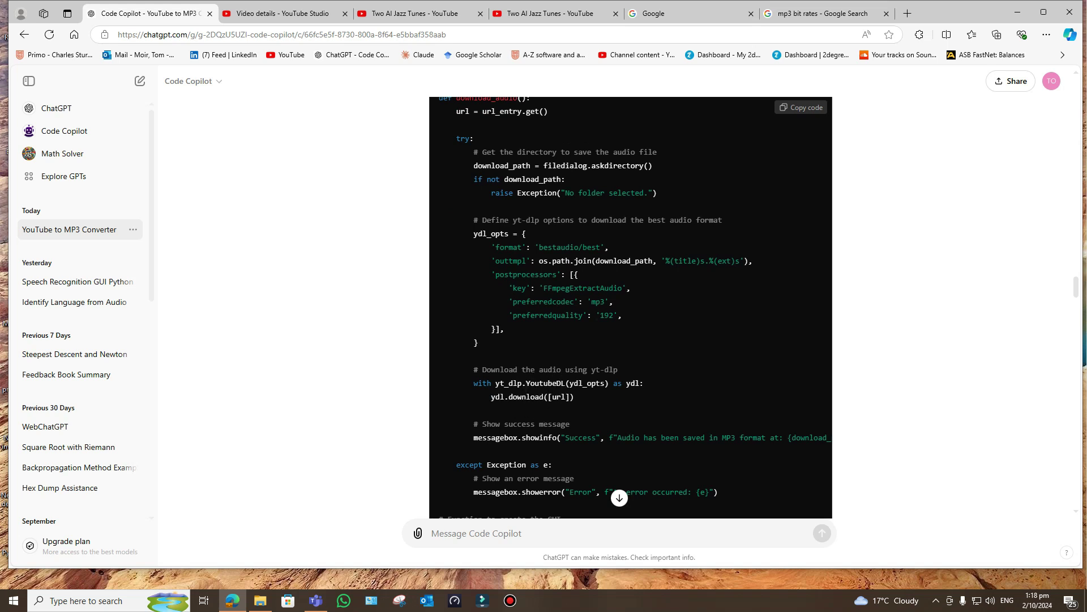
{"action": "left_click_drag", "start_coordinate": [528, 383], "coordinate": [562, 383]}
{"action": "left_click", "coordinate": [551, 392]}
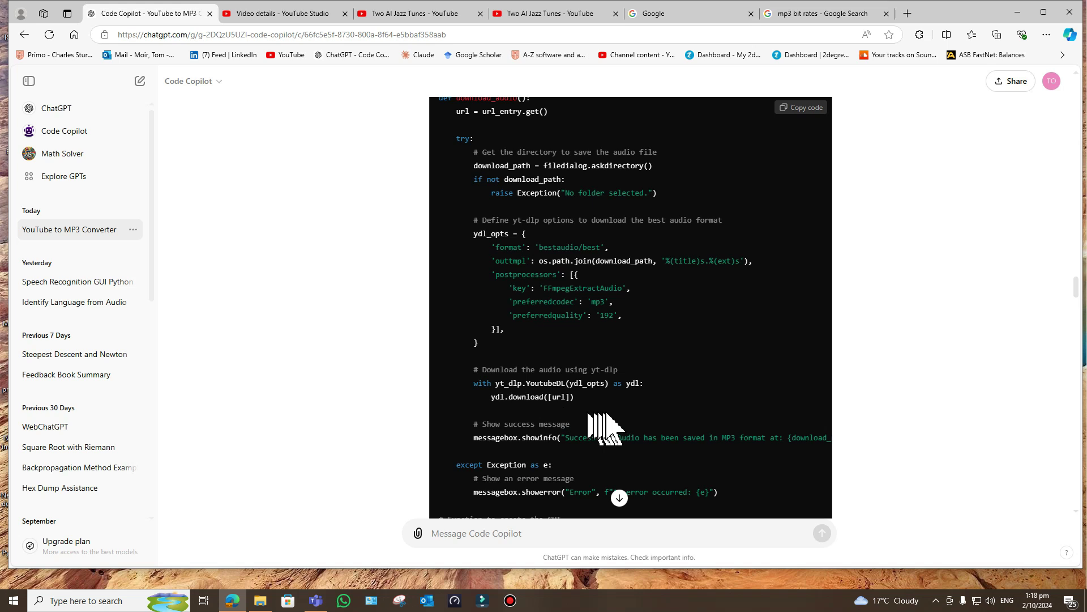
{"action": "scroll", "coordinate": [590, 413], "scroll_direction": "down", "scroll_amount": 1}
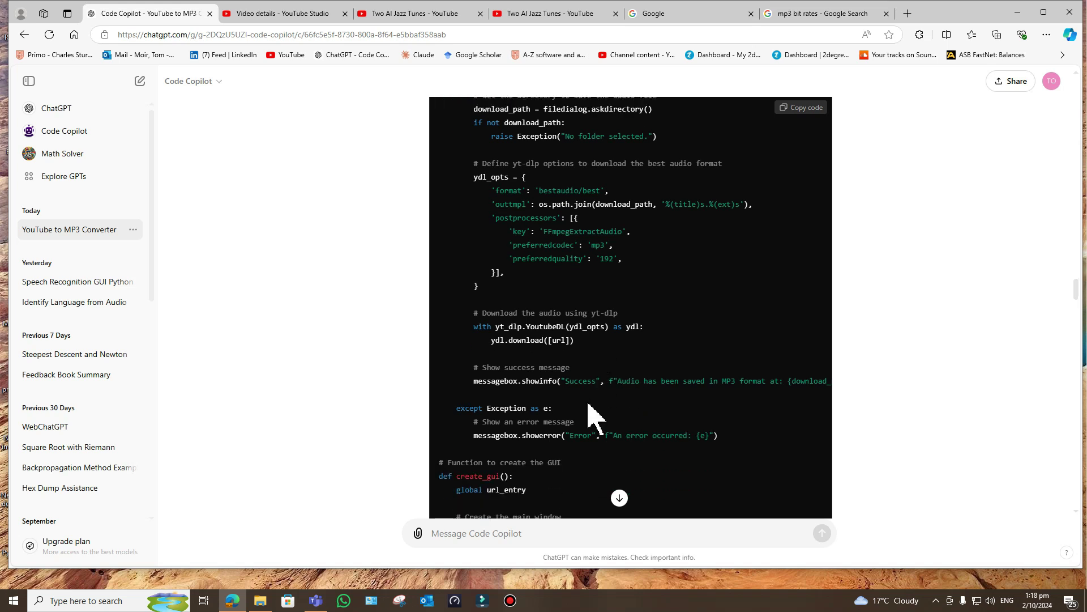
{"action": "scroll", "coordinate": [578, 413], "scroll_direction": "down", "scroll_amount": 4}
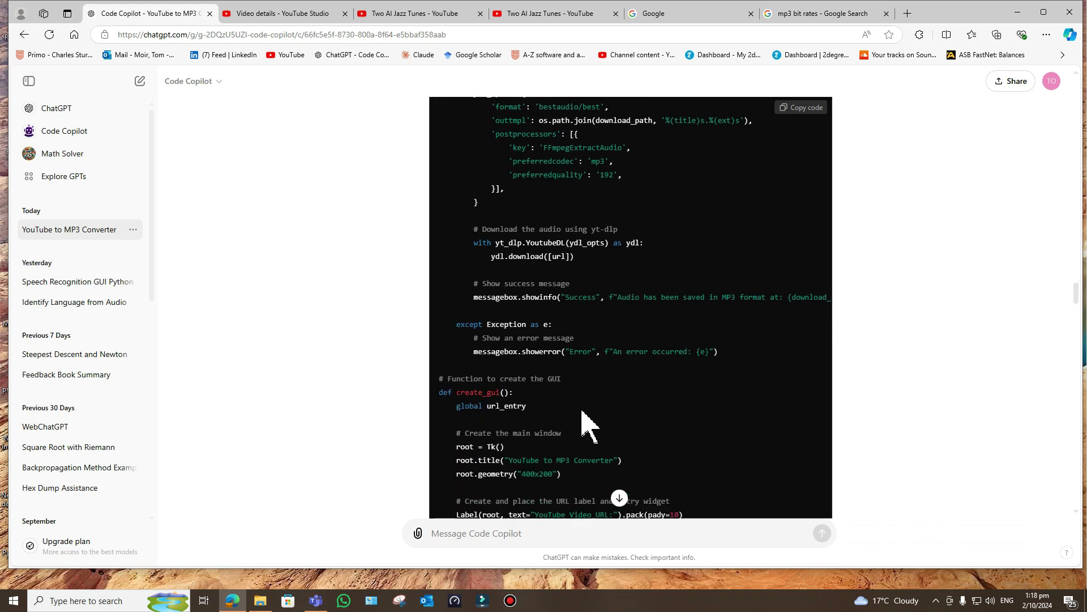
{"action": "scroll", "coordinate": [586, 419], "scroll_direction": "down", "scroll_amount": 2}
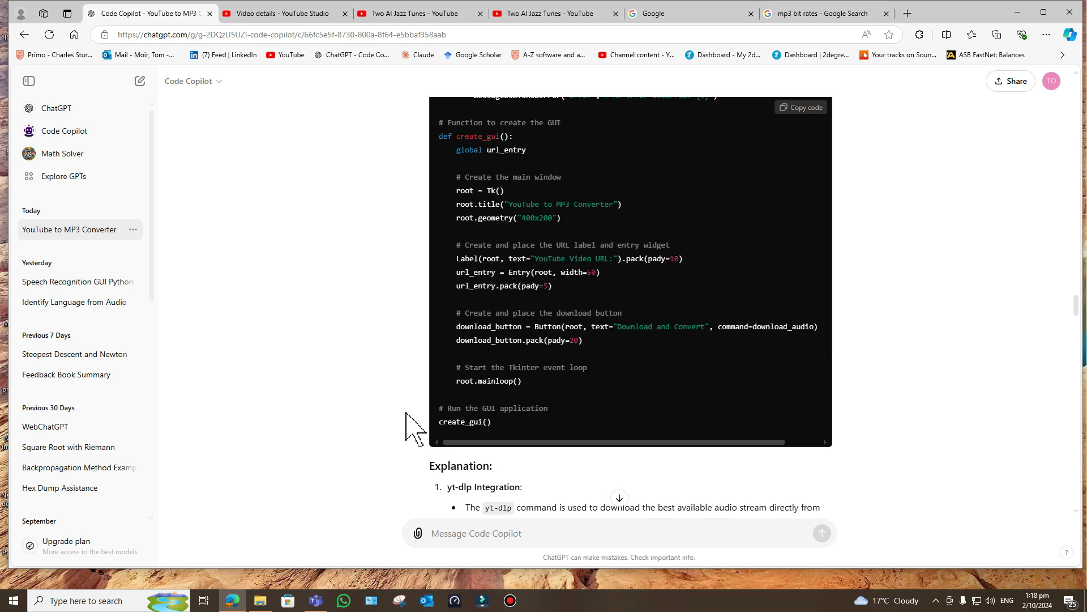
{"action": "scroll", "coordinate": [408, 425], "scroll_direction": "down", "scroll_amount": 2}
{"action": "scroll", "coordinate": [404, 411], "scroll_direction": "down", "scroll_amount": 2}
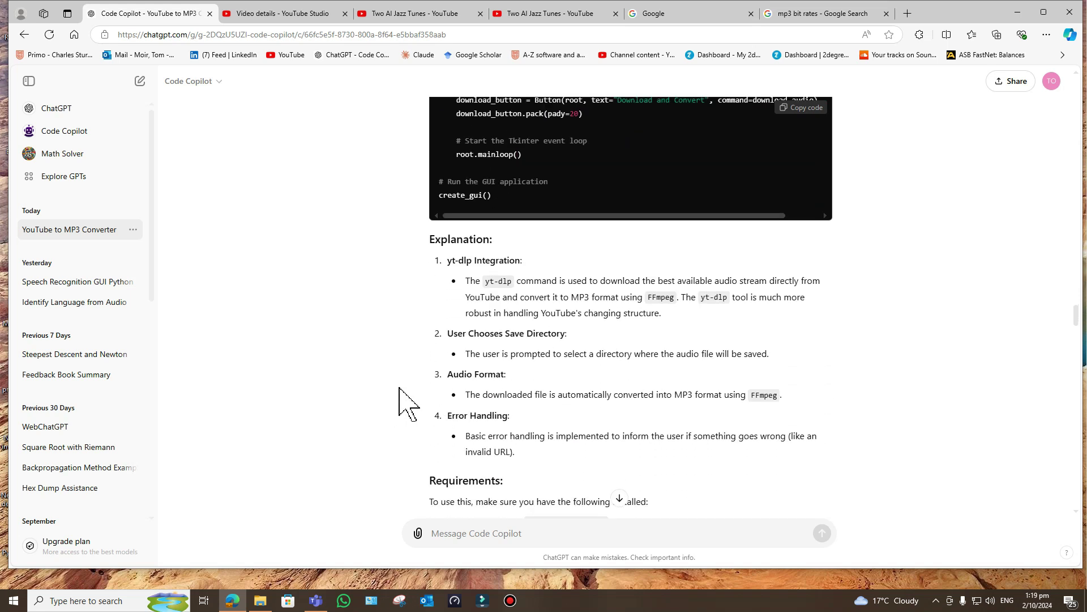
{"action": "scroll", "coordinate": [406, 390], "scroll_direction": "down", "scroll_amount": 1}
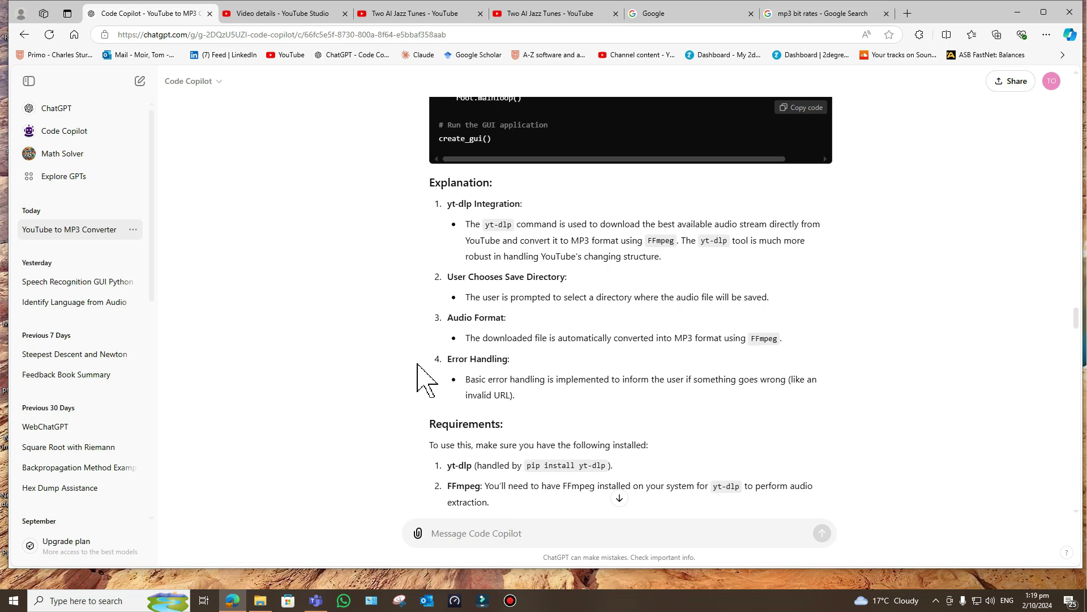
{"action": "scroll", "coordinate": [422, 377], "scroll_direction": "down", "scroll_amount": 4}
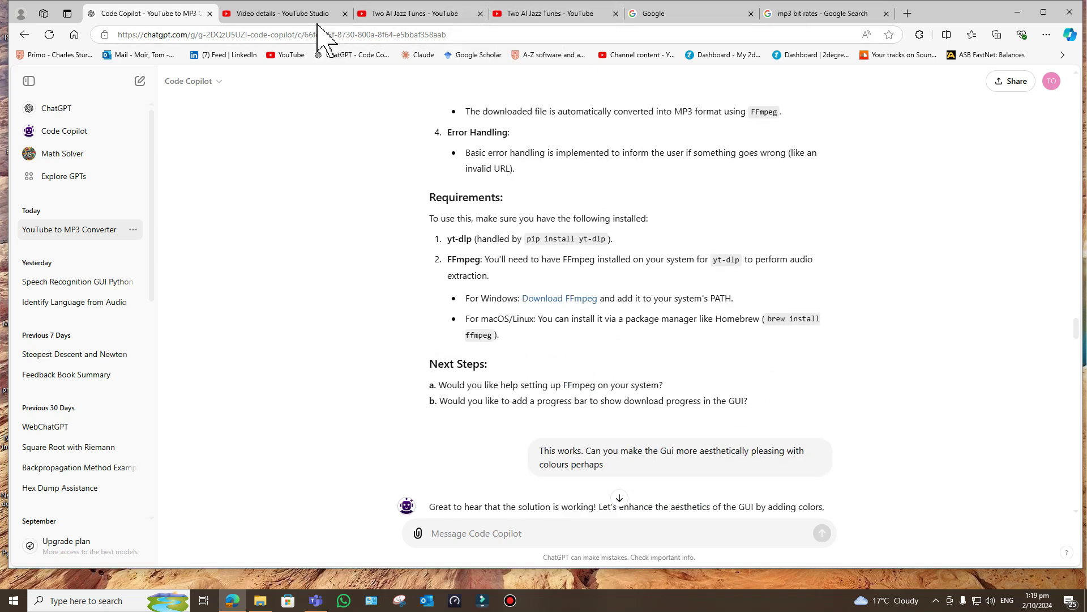
Step: Review the mp3 bit rates search results listing bitrates from 32 to 320 kbit/s
{"action": "left_click", "coordinate": [793, 13]}
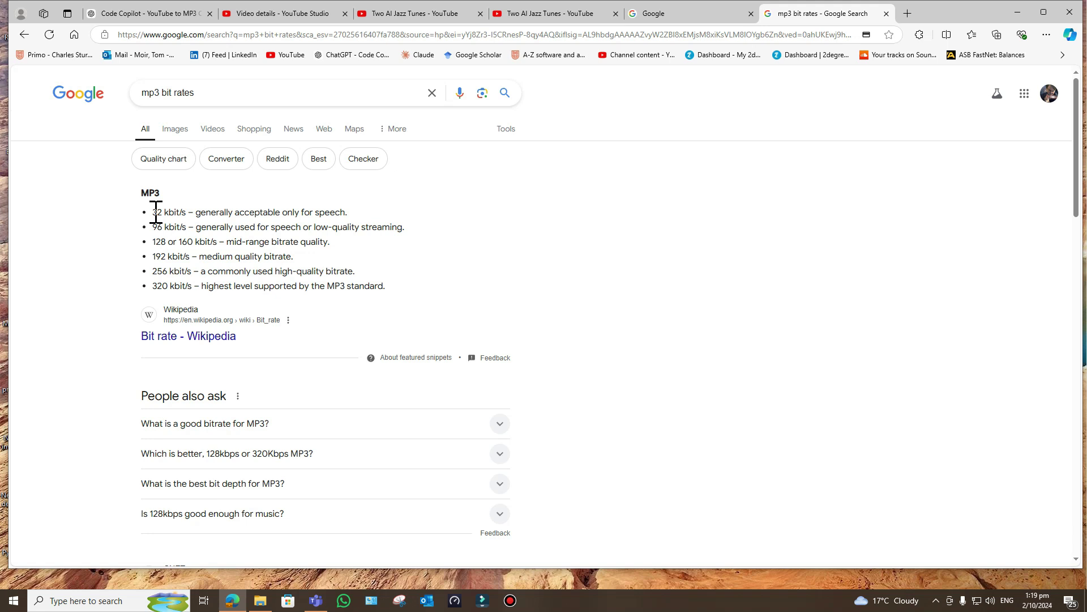
{"action": "left_click_drag", "start_coordinate": [152, 211], "coordinate": [153, 243]}
{"action": "left_click", "coordinate": [333, 261]}
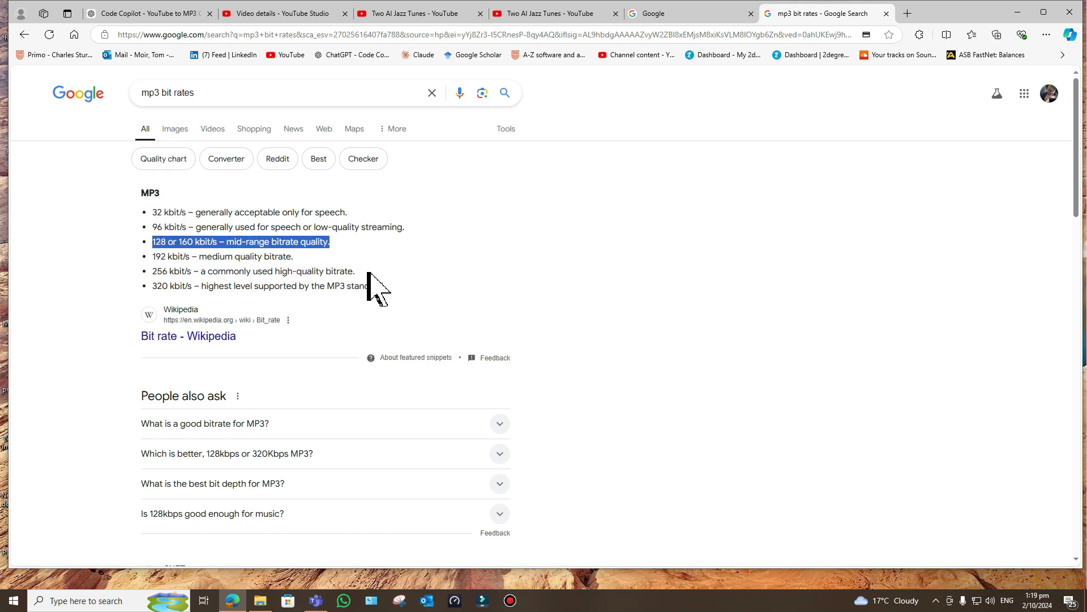
{"action": "left_click", "coordinate": [412, 265]}
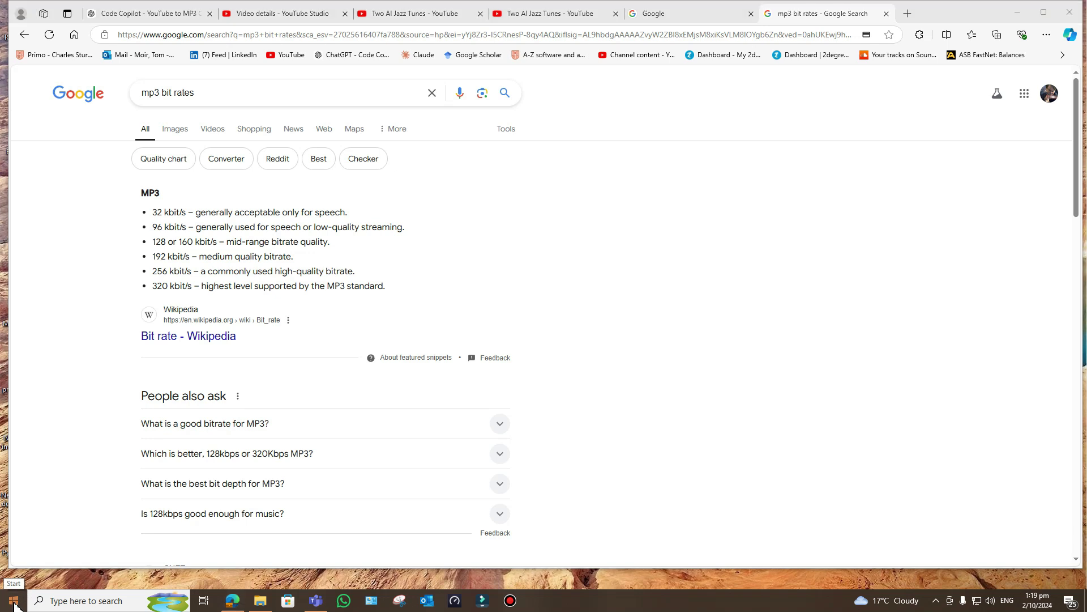
Step: Launch the YouTube MP3 converter app from Start and move its window lower
{"action": "left_click", "coordinate": [16, 603]}
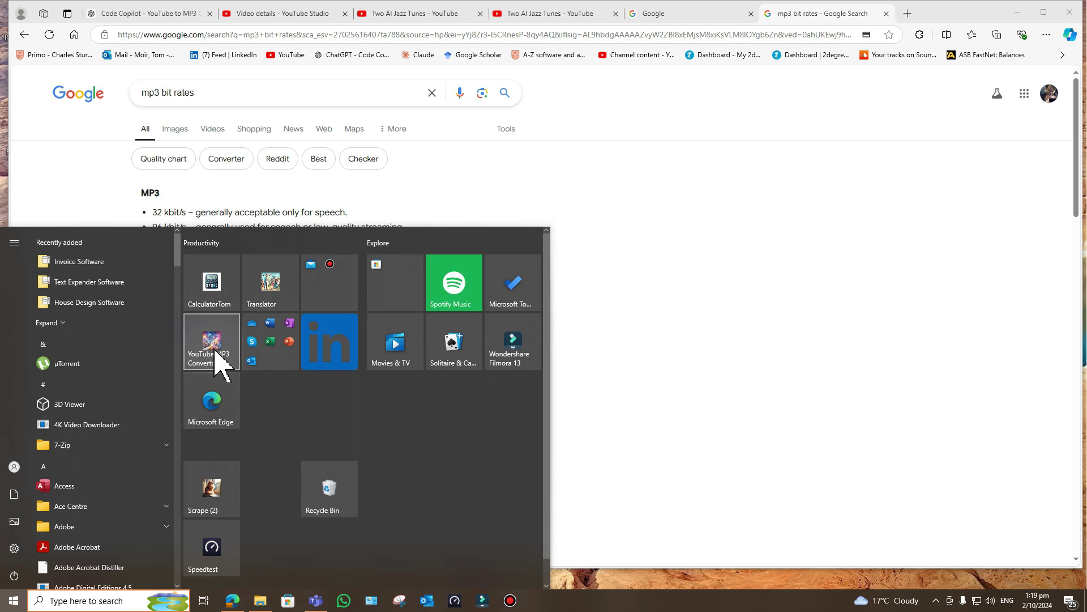
{"action": "left_click", "coordinate": [215, 360]}
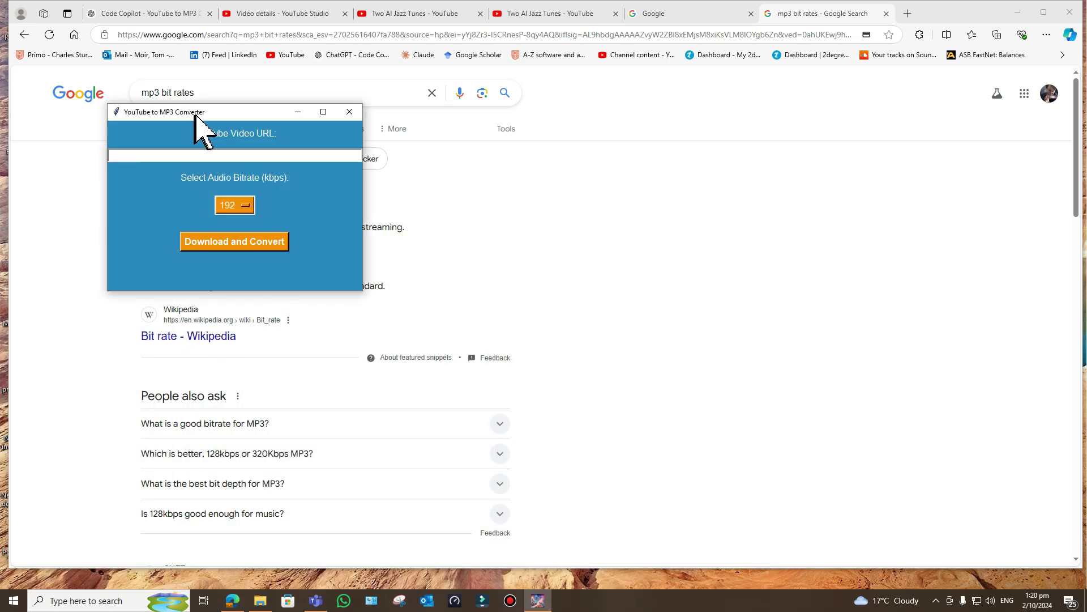
{"action": "left_click_drag", "start_coordinate": [196, 116], "coordinate": [149, 150]}
Step: Copy the Two AI Jazz Tunes video URL and paste it into the converter
{"action": "left_click", "coordinate": [549, 13]}
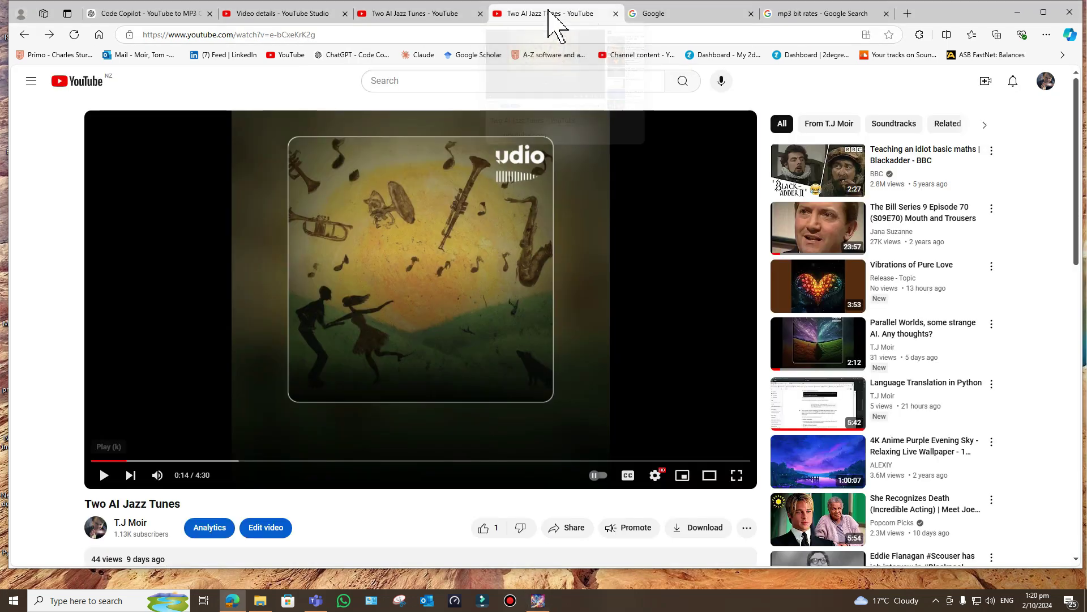
{"action": "left_click", "coordinate": [449, 34]}
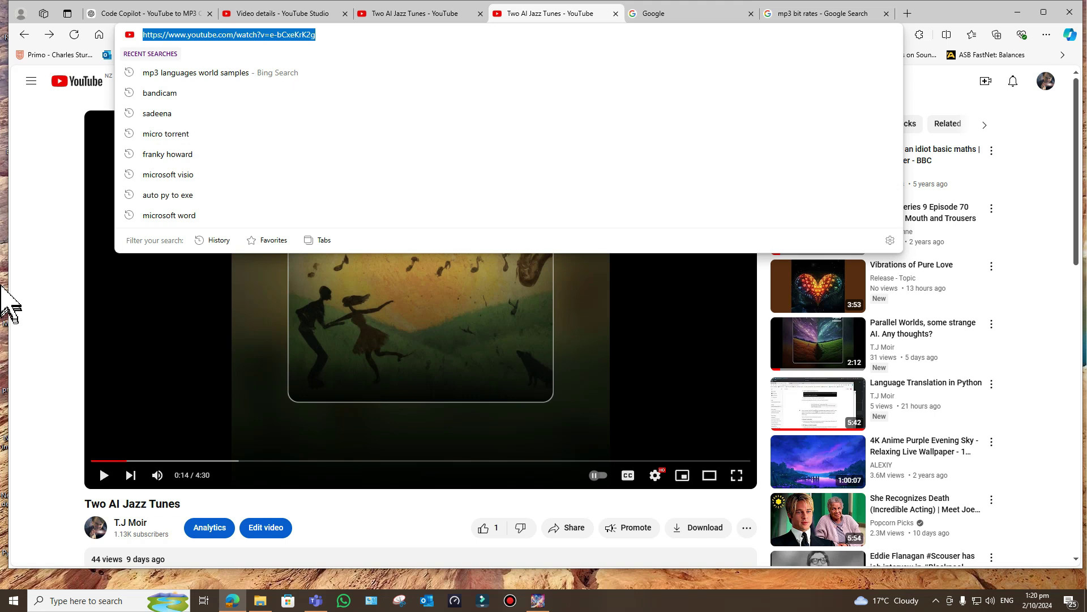
{"action": "left_click", "coordinate": [24, 396]}
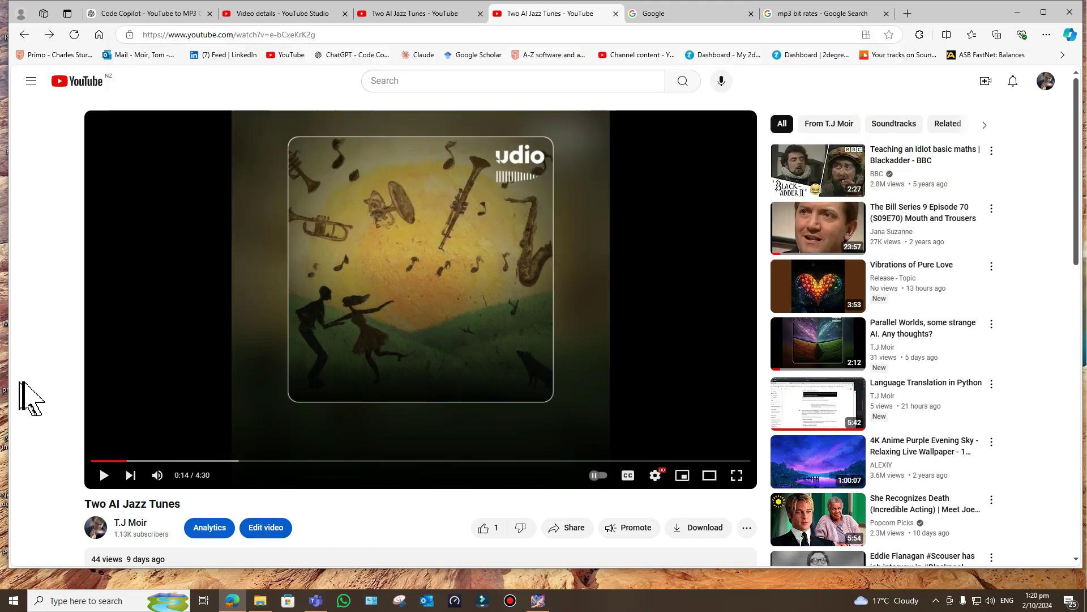
{"action": "left_click", "coordinate": [538, 601]}
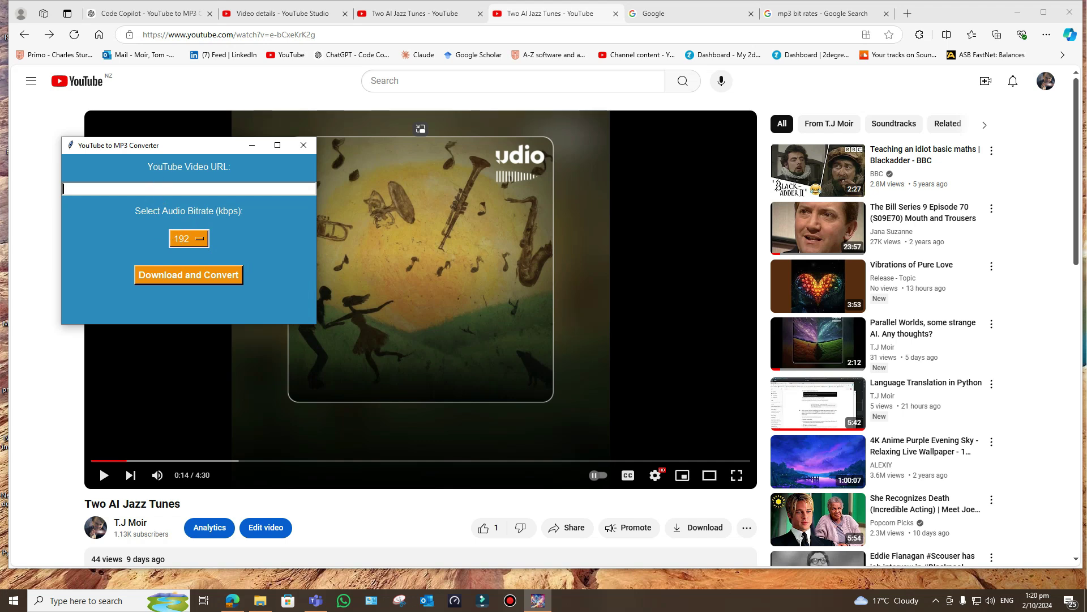
{"action": "type", "text": "https://www.youtube.com/watch?v=e-bCxeKrK2g"}
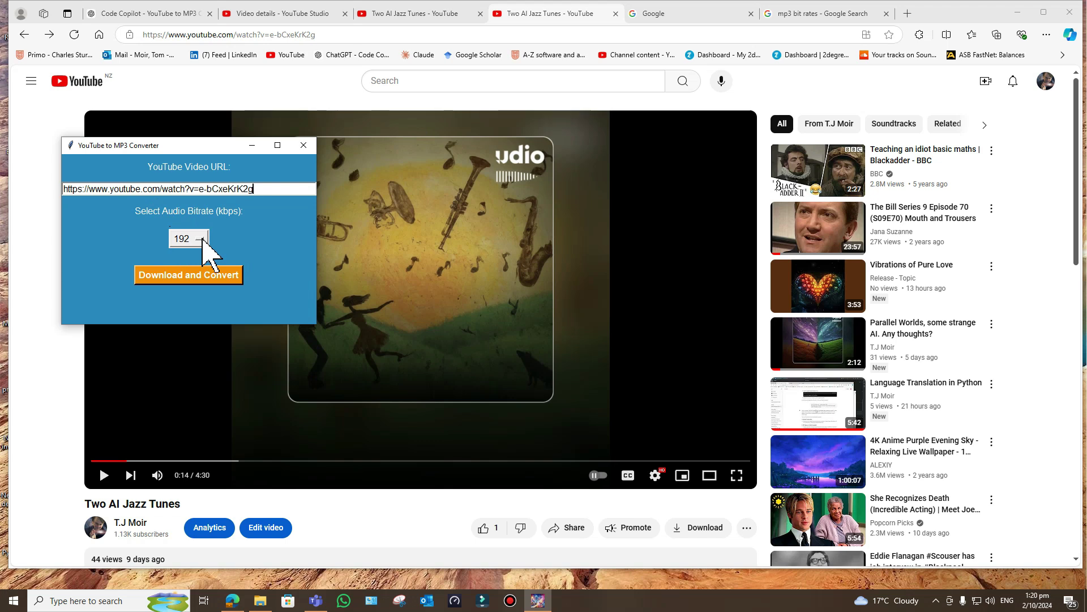
Step: Convert the video to a 192 kbps MP3 saved in Downloads and dismiss the success message
{"action": "left_click", "coordinate": [198, 276]}
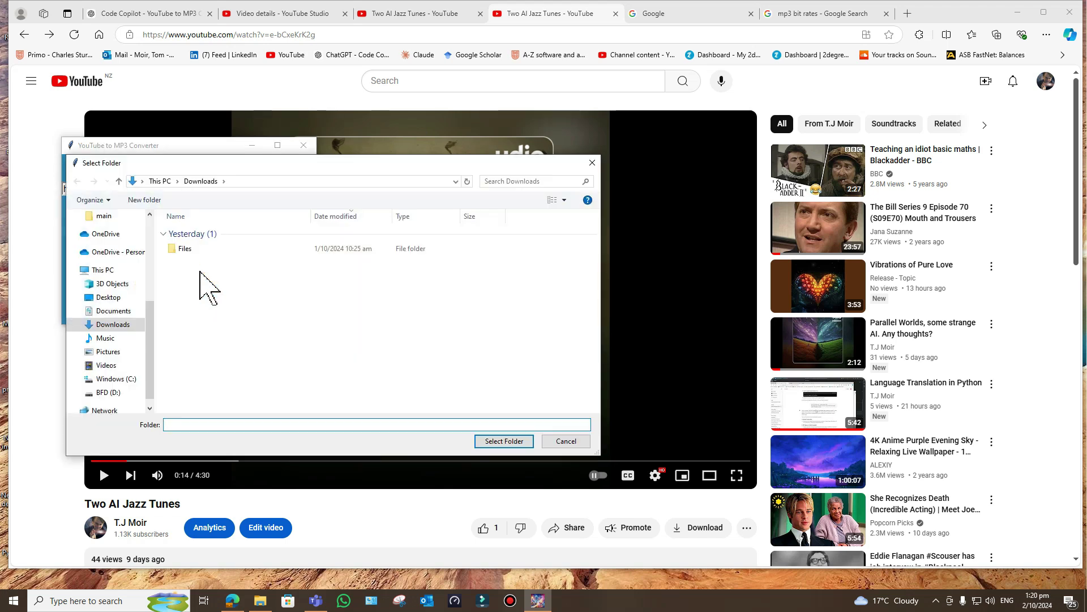
{"action": "left_click", "coordinate": [515, 444]}
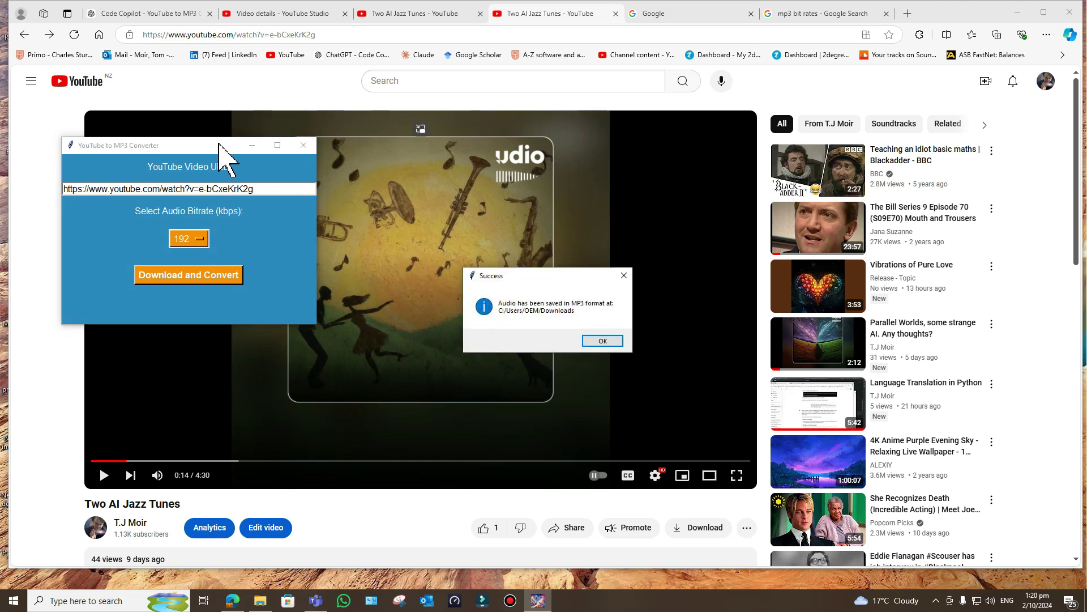
{"action": "left_click", "coordinate": [601, 340]}
Step: Play the Two AI Jazz Tunes MP3 from Downloads, skip ahead to about 3:05, then close Media Player
{"action": "left_click", "coordinate": [261, 601]}
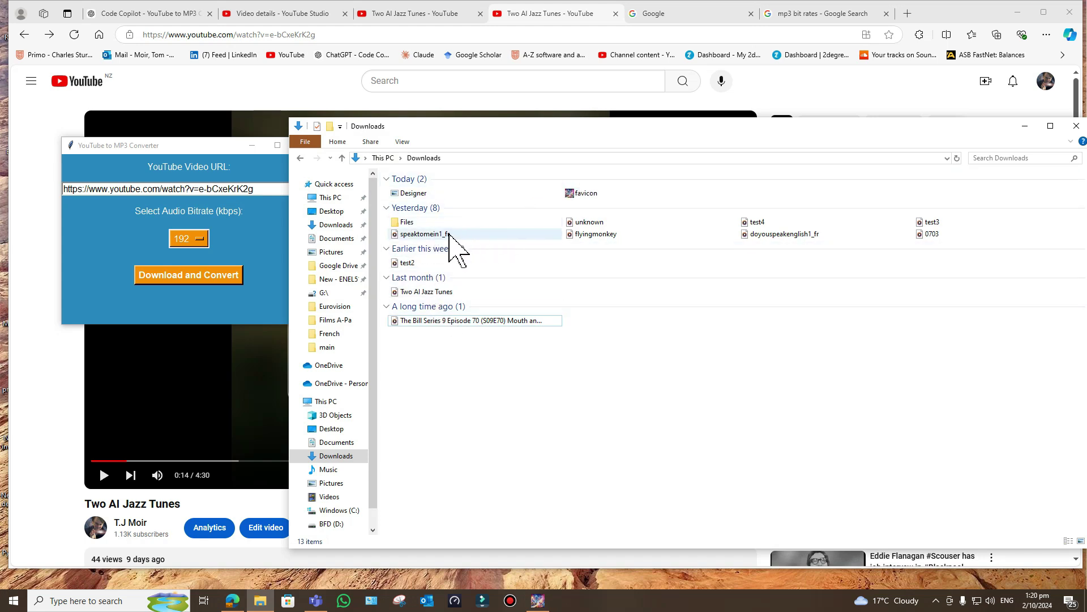
{"action": "mouse_move", "coordinate": [449, 237]}
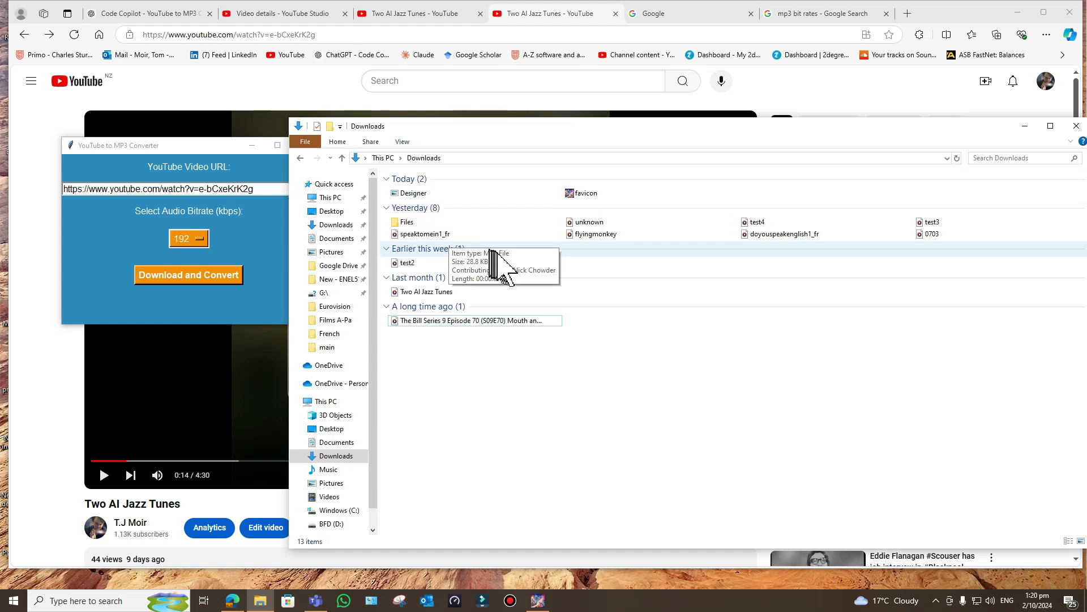
{"action": "left_click", "coordinate": [419, 292]}
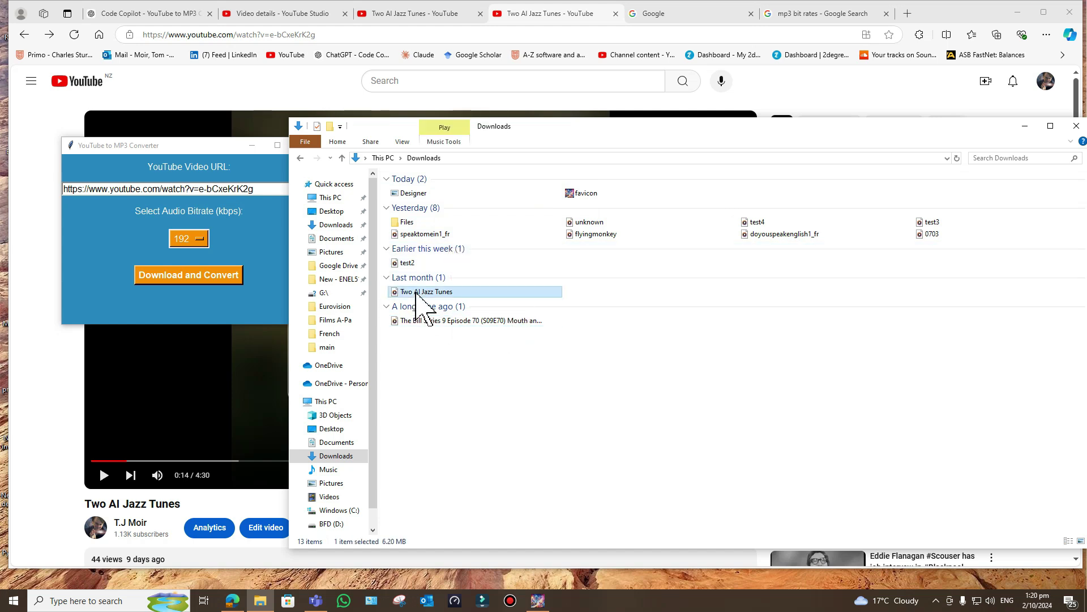
{"action": "double_click", "coordinate": [415, 293]}
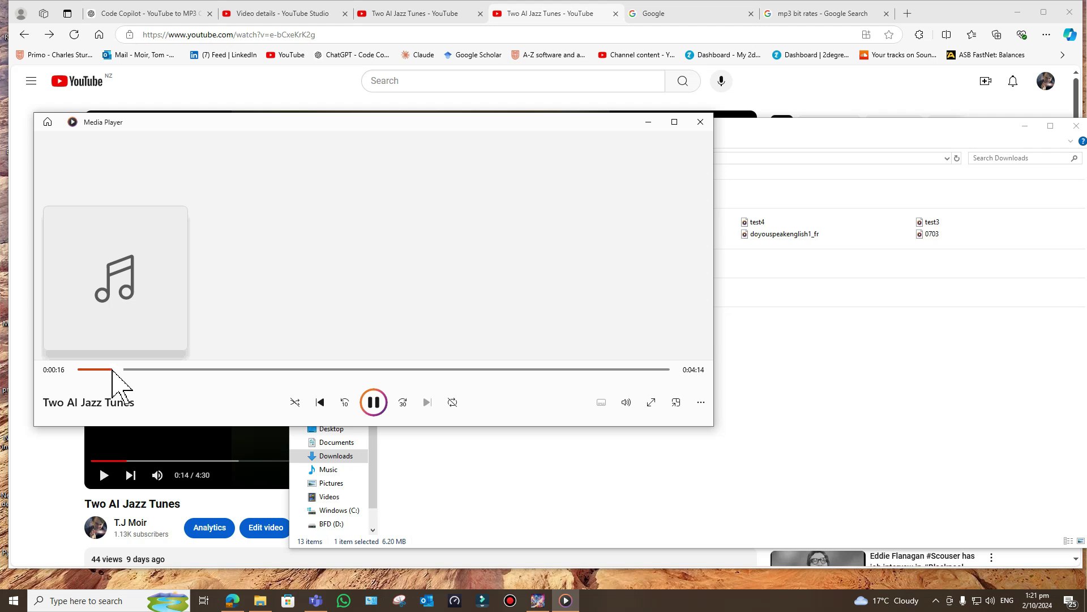
{"action": "left_click_drag", "start_coordinate": [112, 371], "coordinate": [477, 371]}
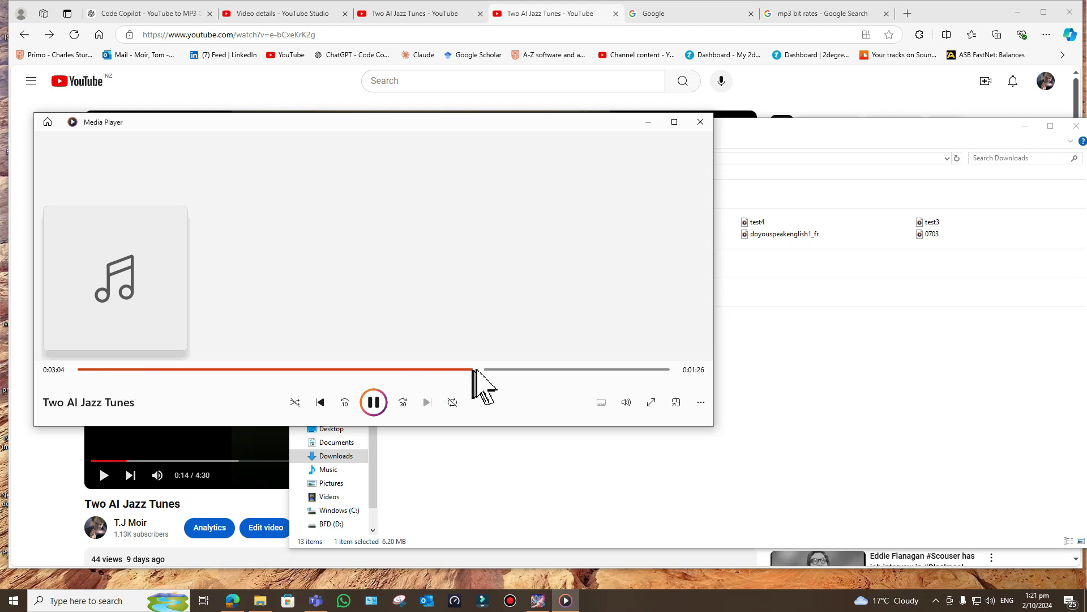
{"action": "left_click", "coordinate": [701, 122]}
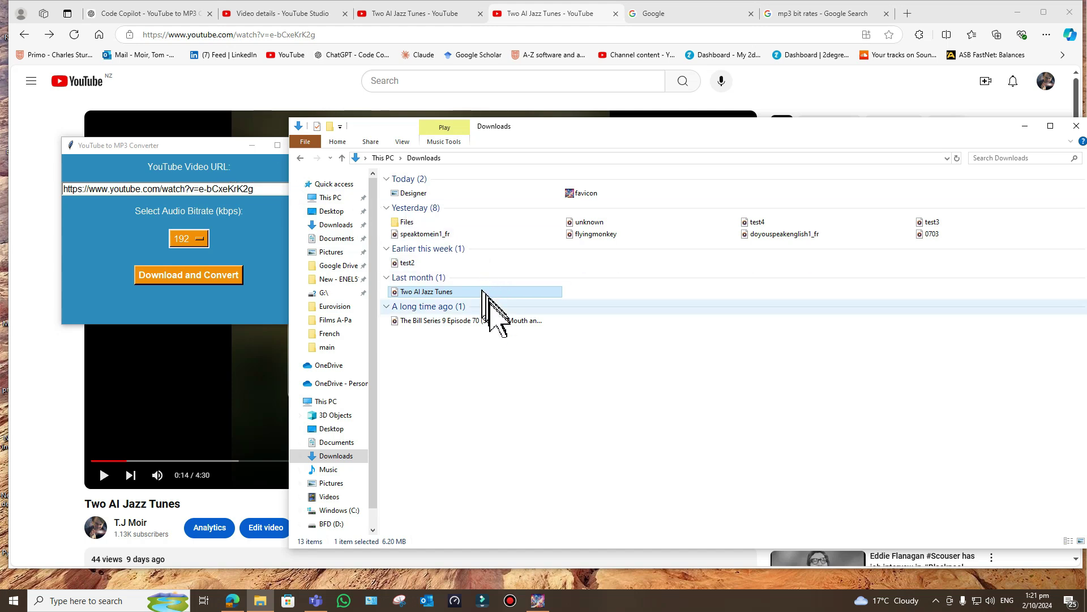
Step: Play The Bill Series 9 Episode 70 MP3 briefly in Media Player, then close it
{"action": "left_click", "coordinate": [491, 322]}
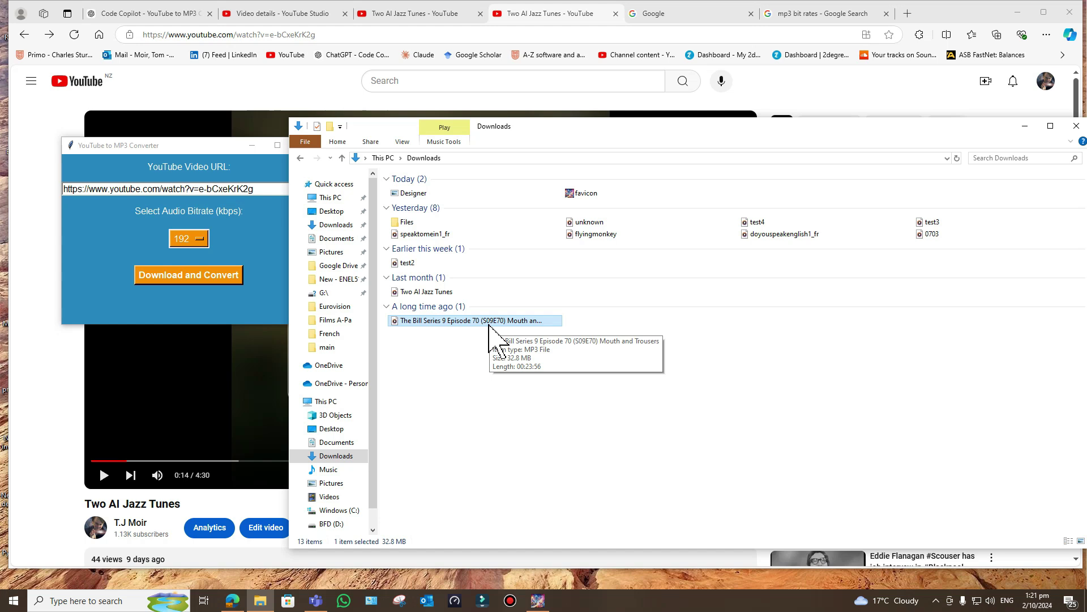
{"action": "double_click", "coordinate": [490, 323]}
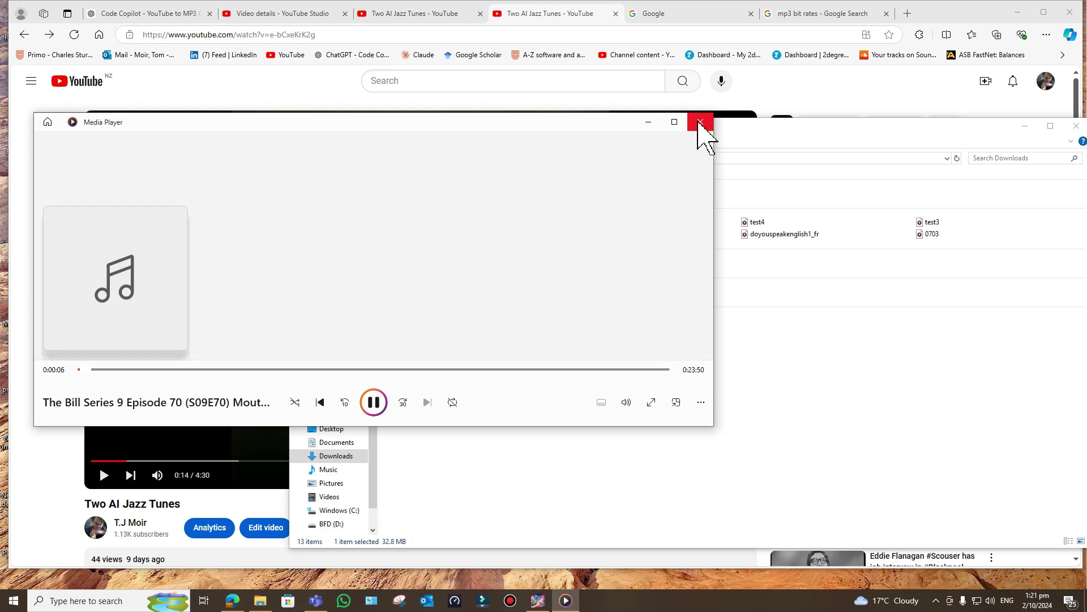
{"action": "left_click", "coordinate": [701, 123]}
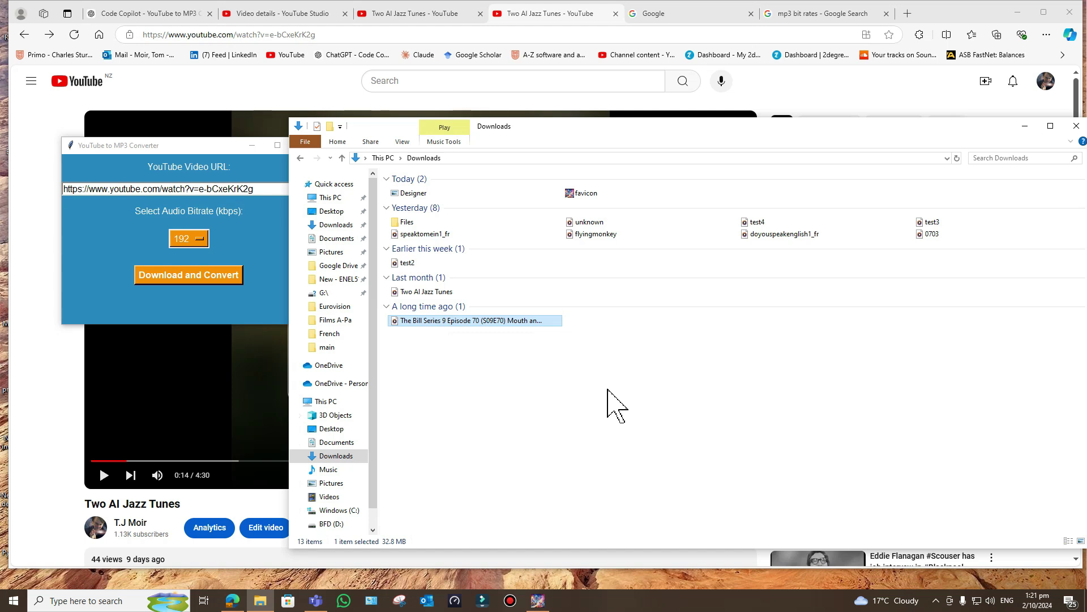
Step: Bring the converter window to the front and drag it towards the screen centre
{"action": "left_click", "coordinate": [259, 252]}
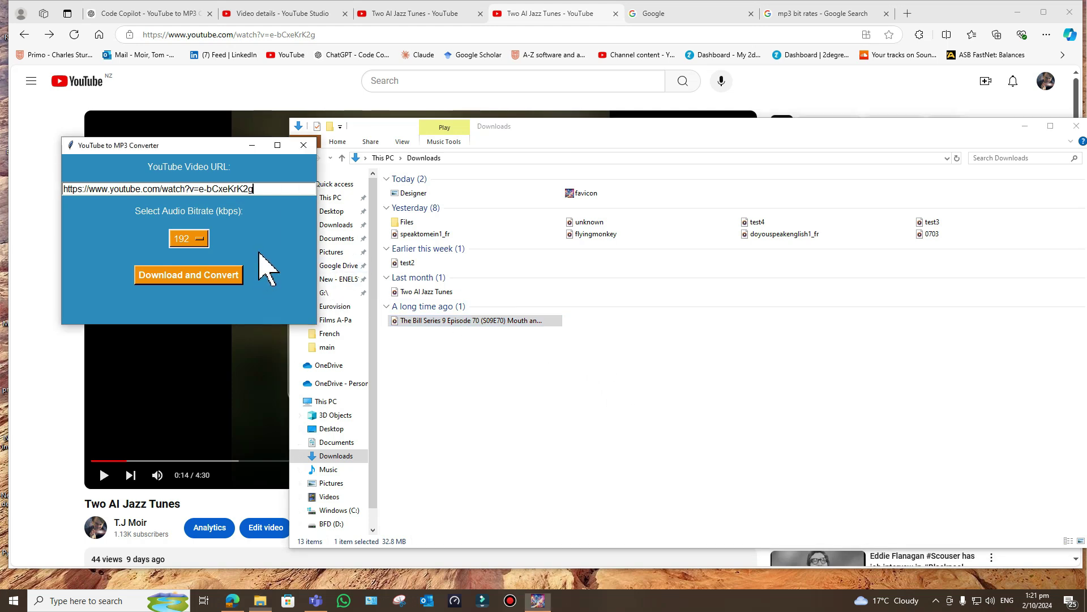
{"action": "left_click_drag", "start_coordinate": [186, 147], "coordinate": [330, 177]}
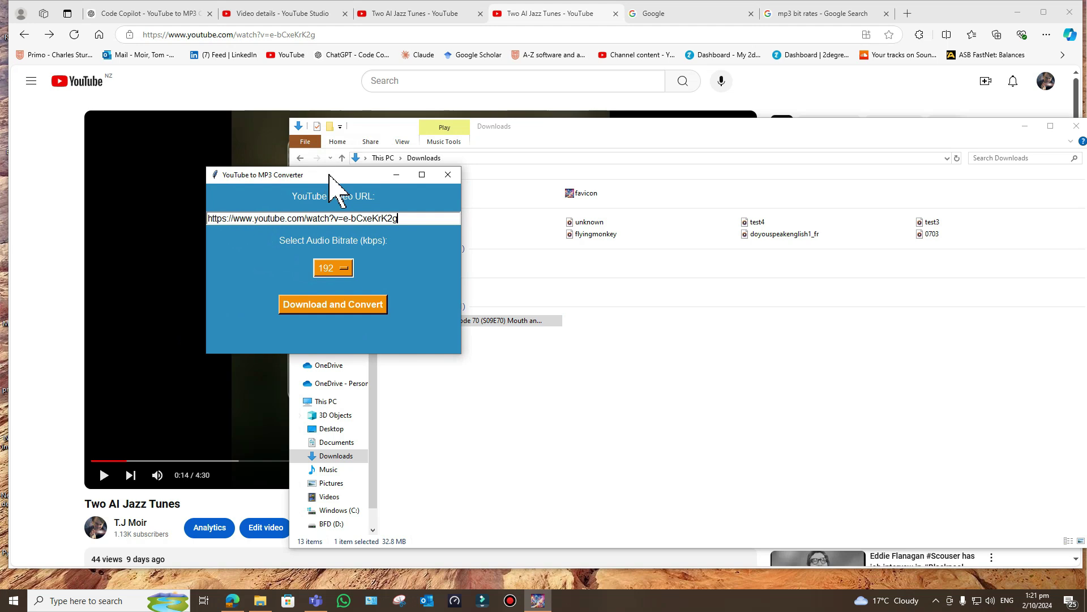